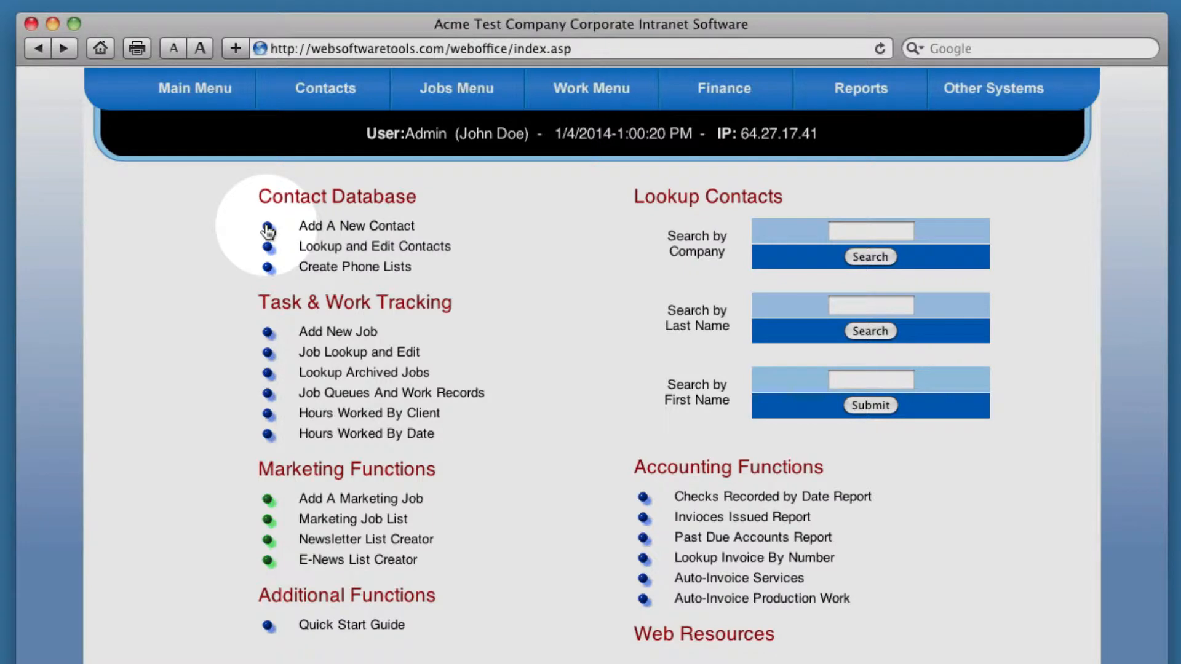
# Open the Add A New Contact form and scroll through its fields
pyautogui.click(267, 231)
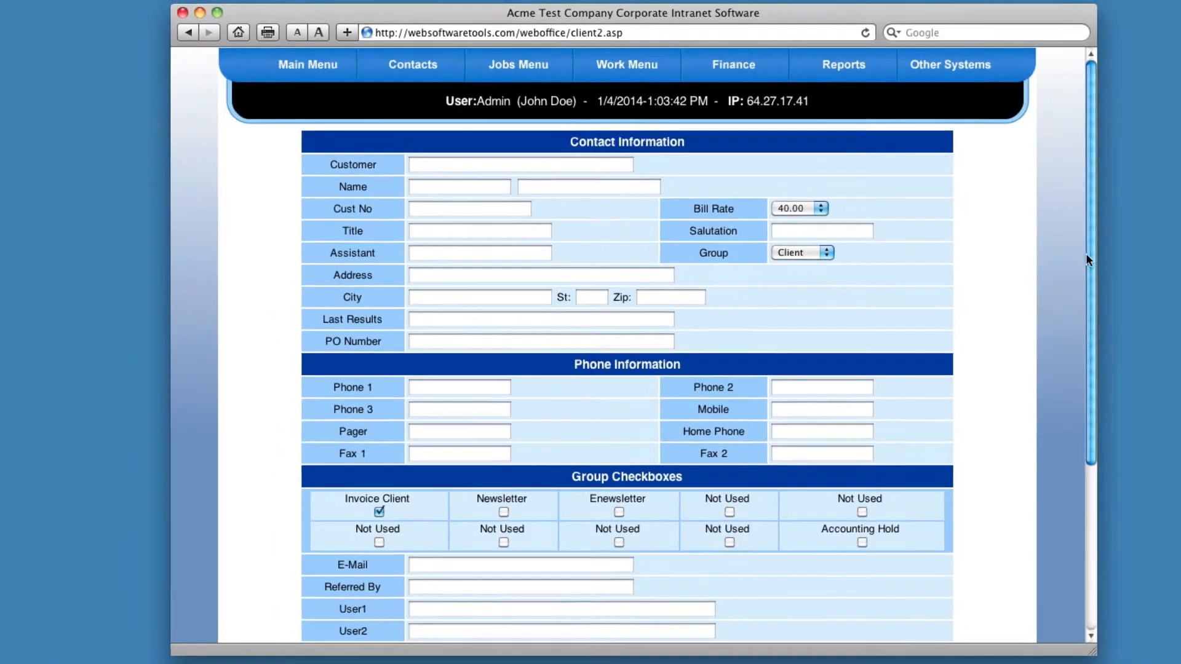
pyautogui.scroll(-5, 1064, 430)
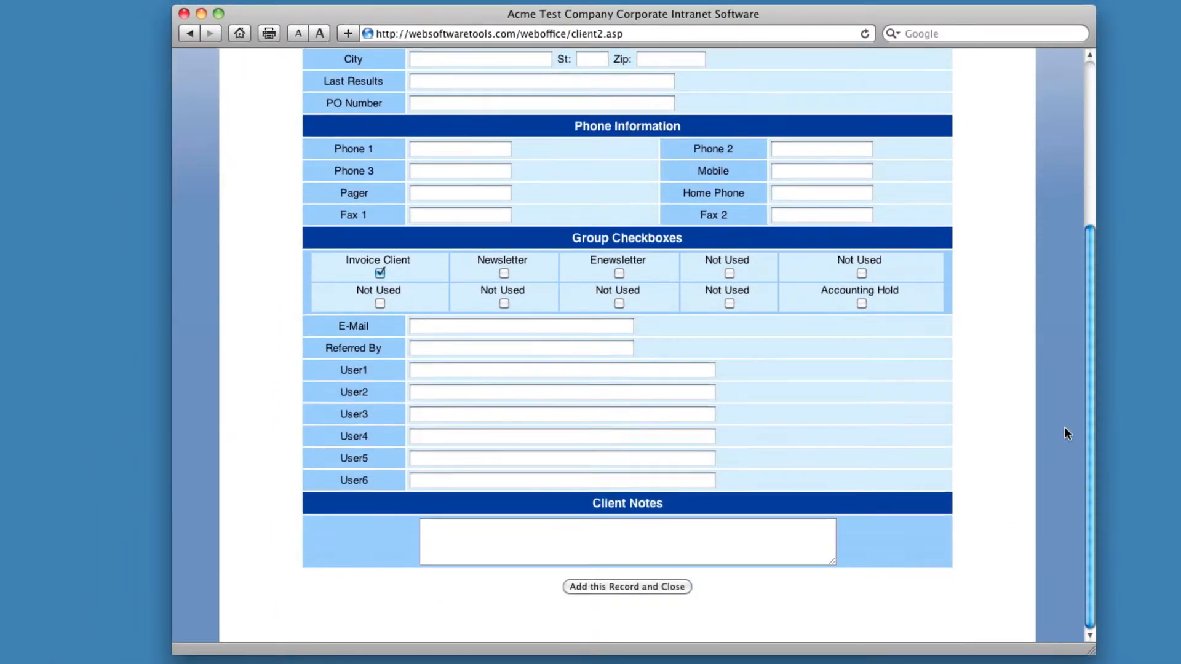
pyautogui.scroll(8, 1058, 431)
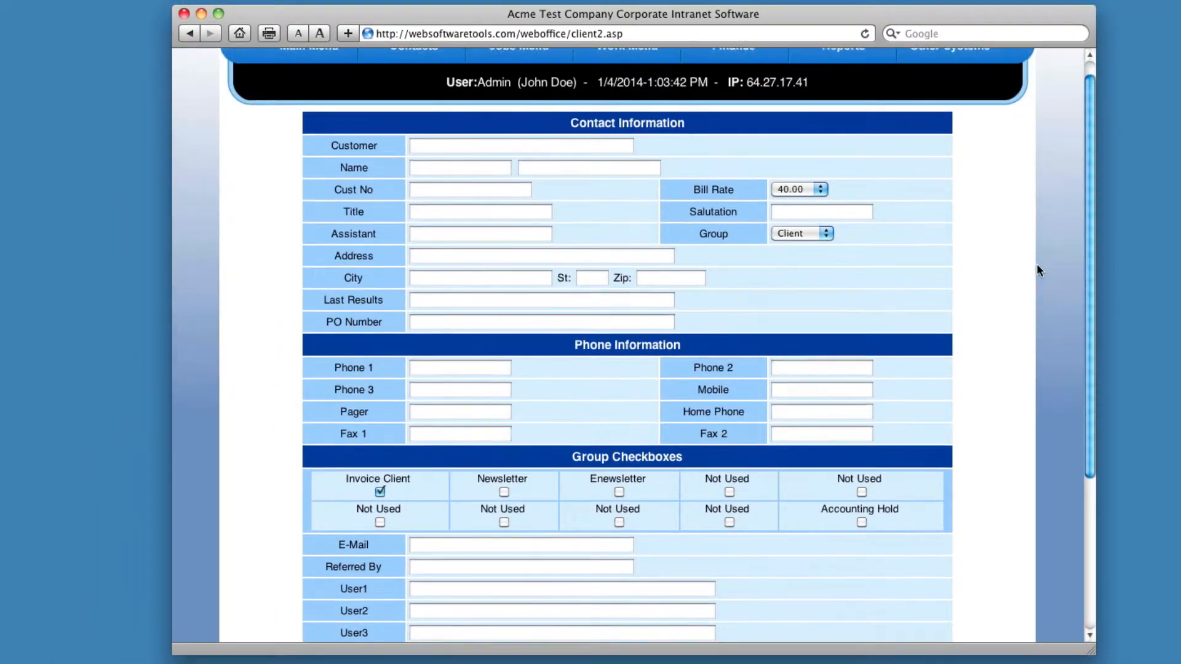
pyautogui.scroll(1, 1037, 254)
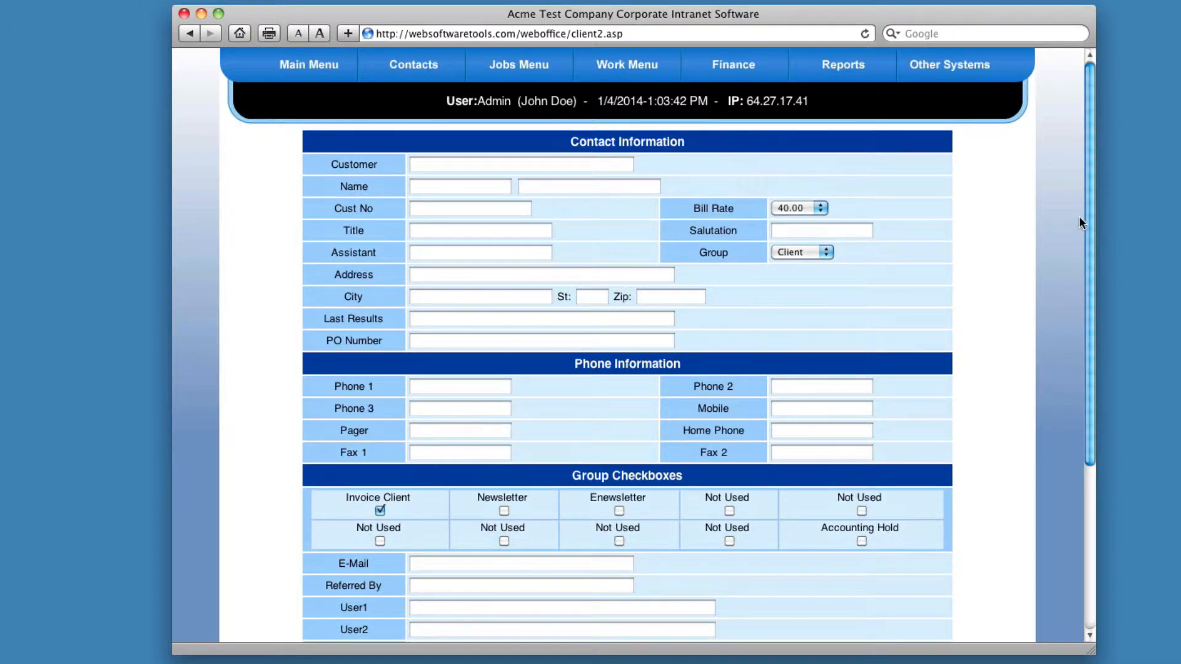
pyautogui.moveTo(1086, 204); pyautogui.dragTo(1072, 184)
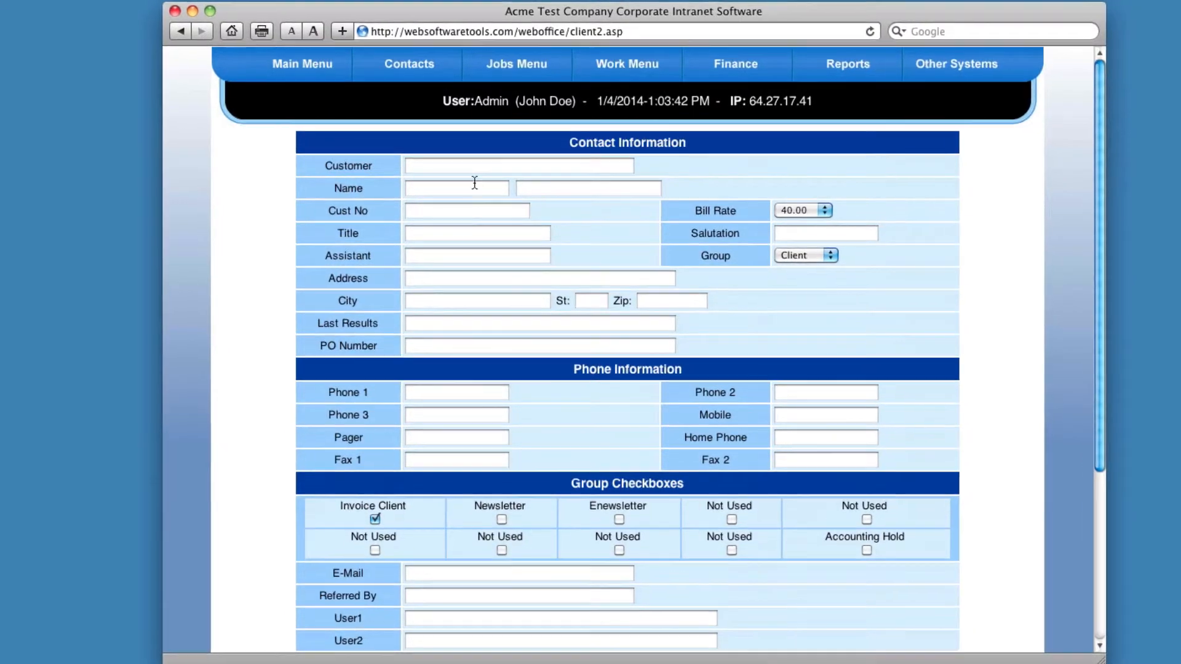
# Enter Acme Test as the customer in the new contact form
pyautogui.click(589, 169)
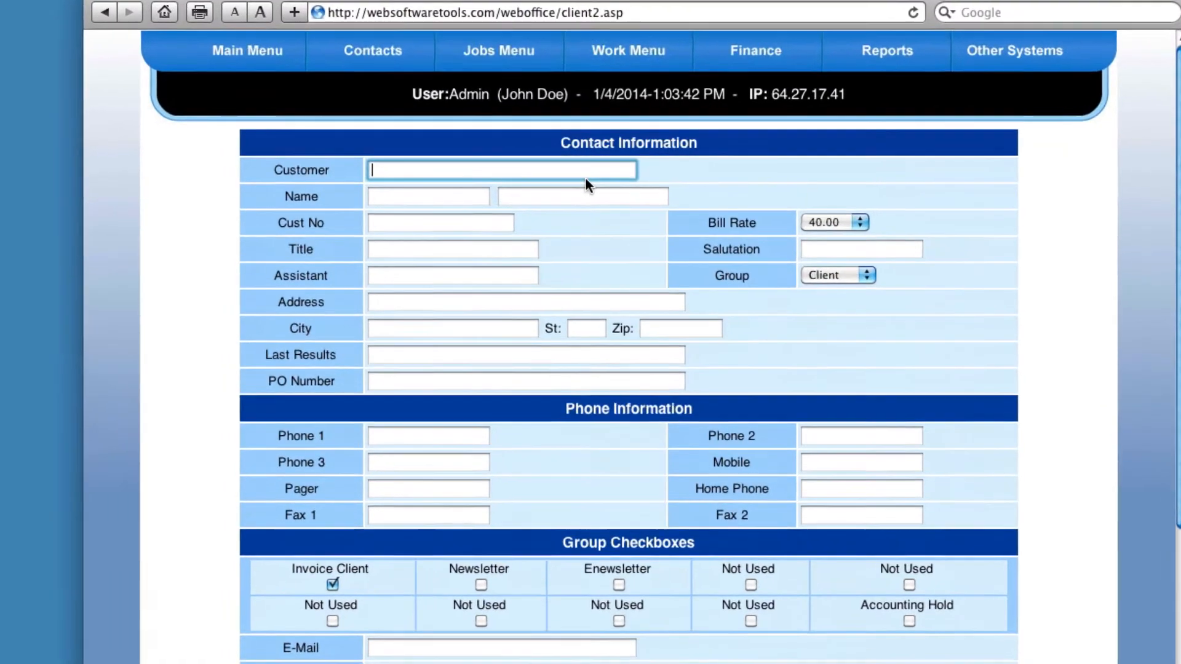
pyautogui.write('Ace')
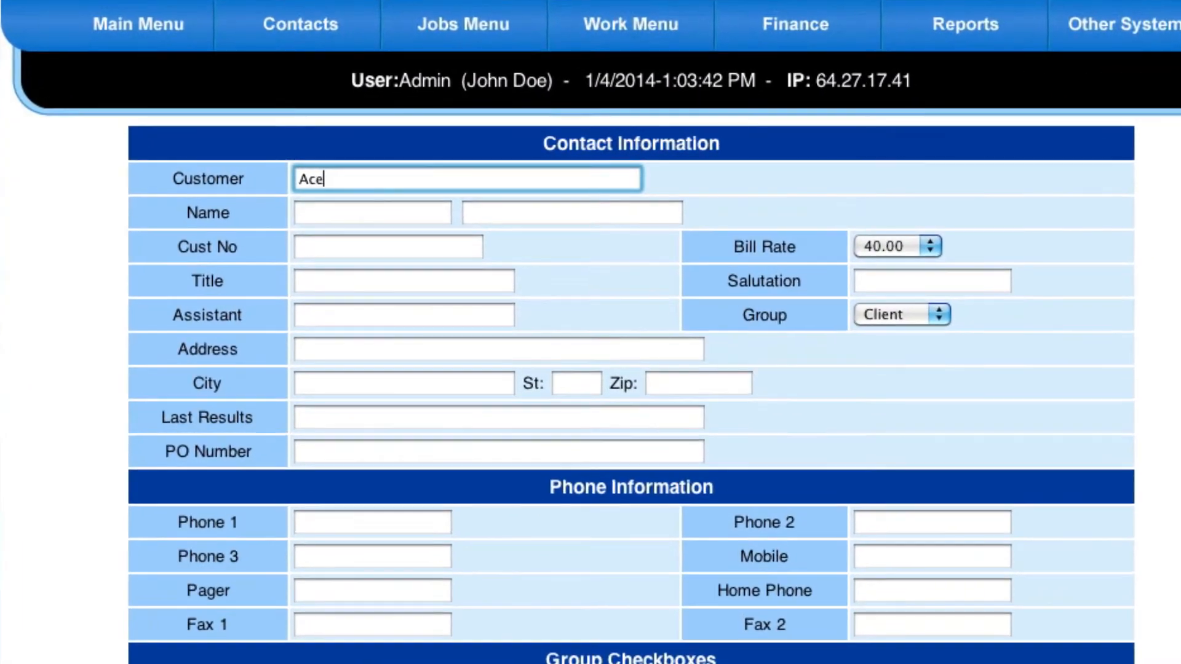
pyautogui.write('ma')
pyautogui.press('BackSpace')
pyautogui.press('BackSpace')
pyautogui.press('BackSpace')
pyautogui.write('me Test')
pyautogui.press('Tab')
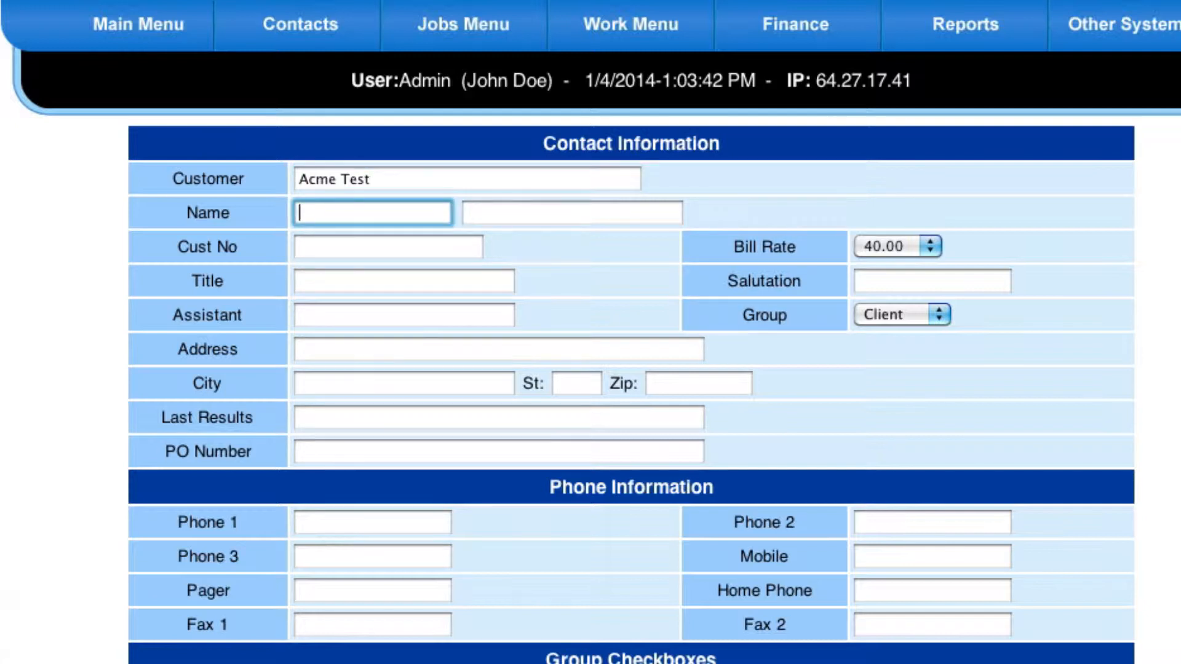
# Fill in the contact's first and last name
pyautogui.write('john')
pyautogui.press('Tab')
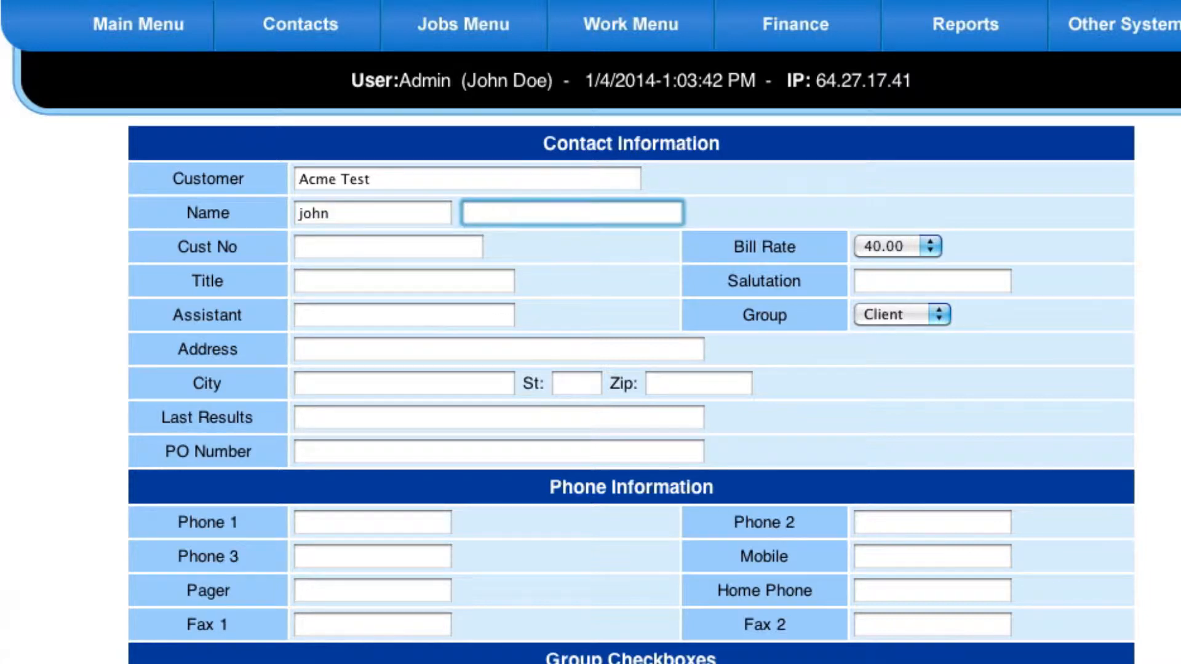
pyautogui.write('test')
pyautogui.click(1067, 412)
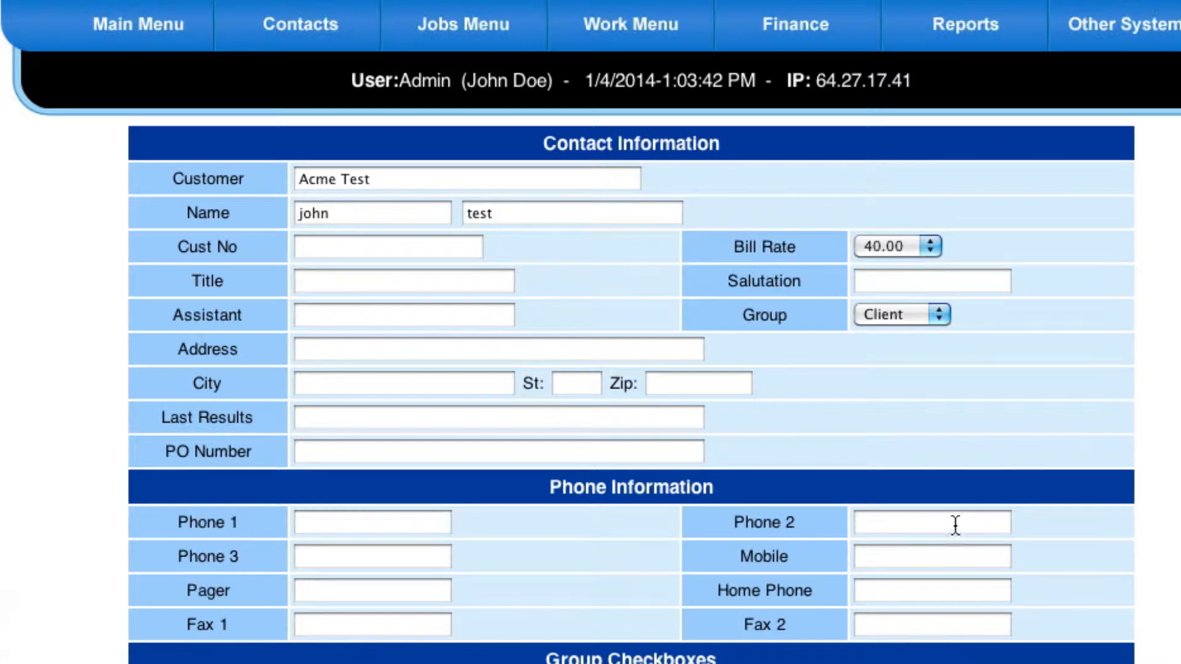
# Keep the group as Client with Invoice Client checked and add the record, closing the form
pyautogui.click(880, 315)
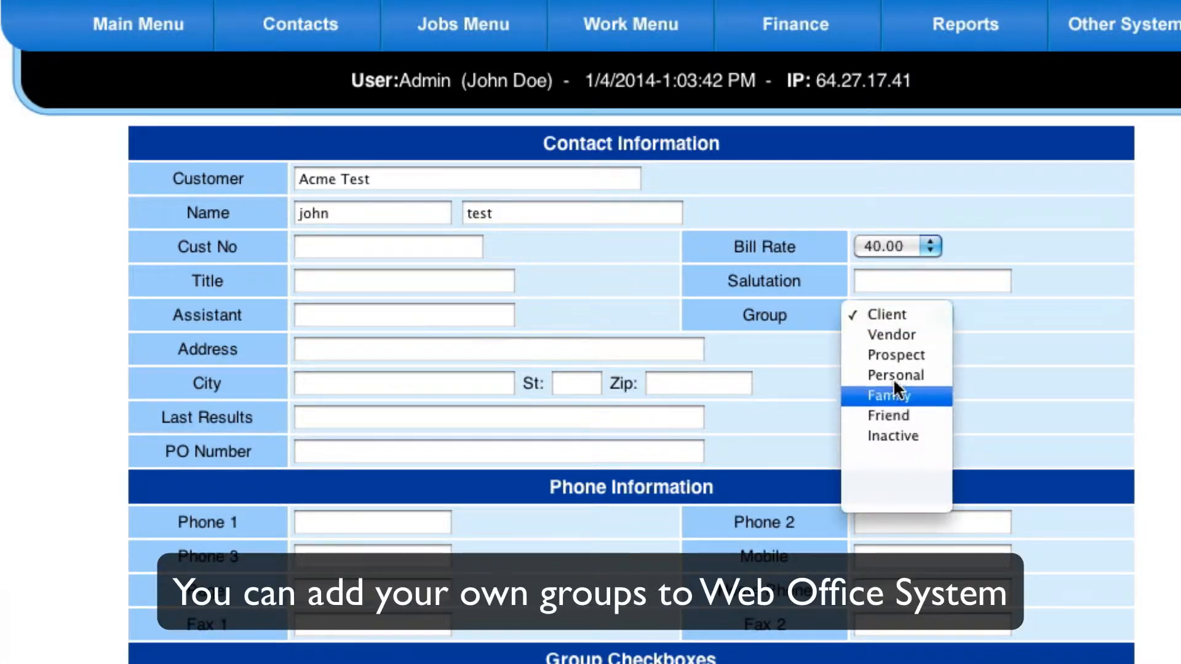
pyautogui.click(888, 315)
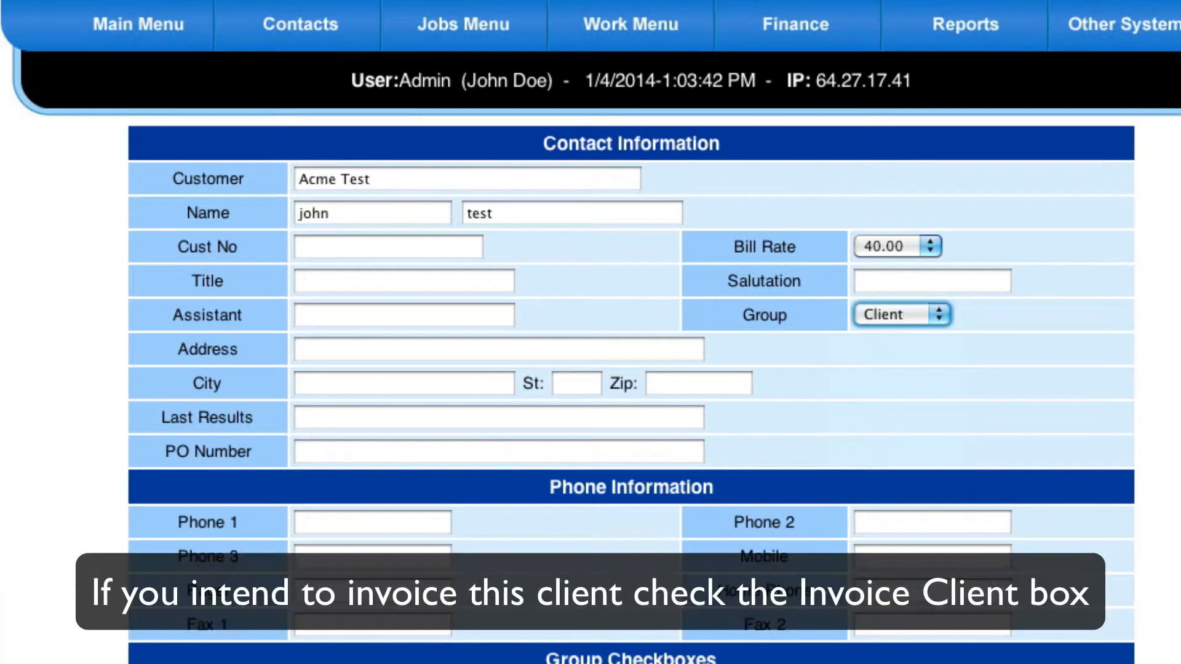
pyautogui.scroll(-2, 590, 332)
pyautogui.scroll(-4, 590, 332)
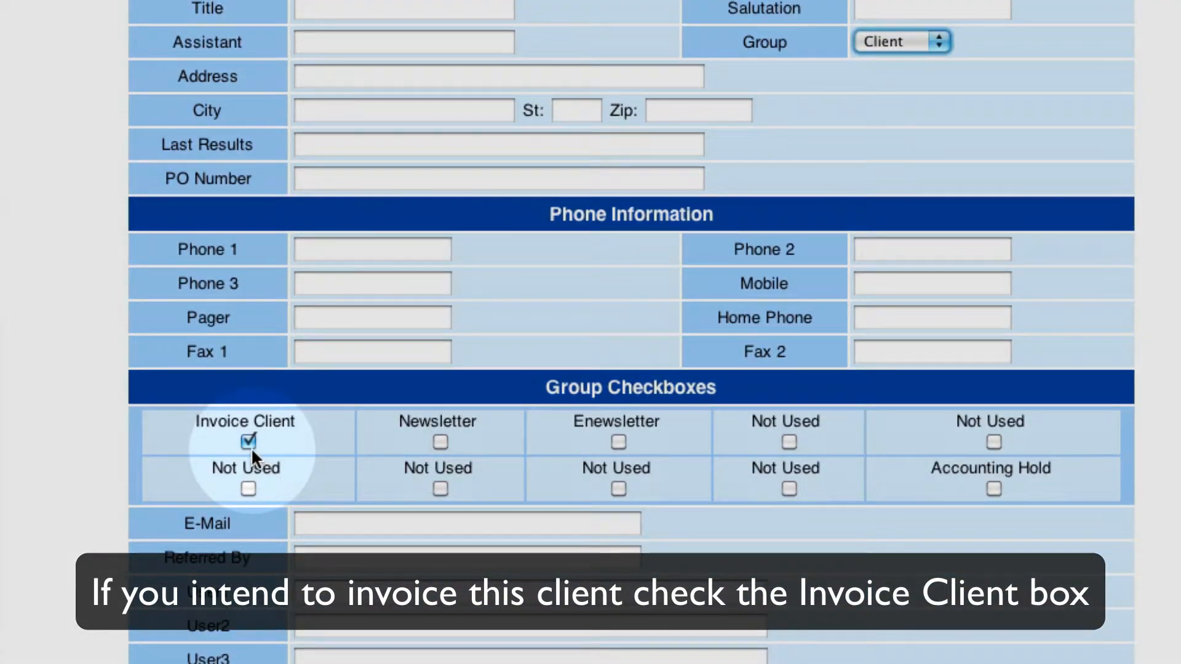
pyautogui.scroll(-2, 591, 332)
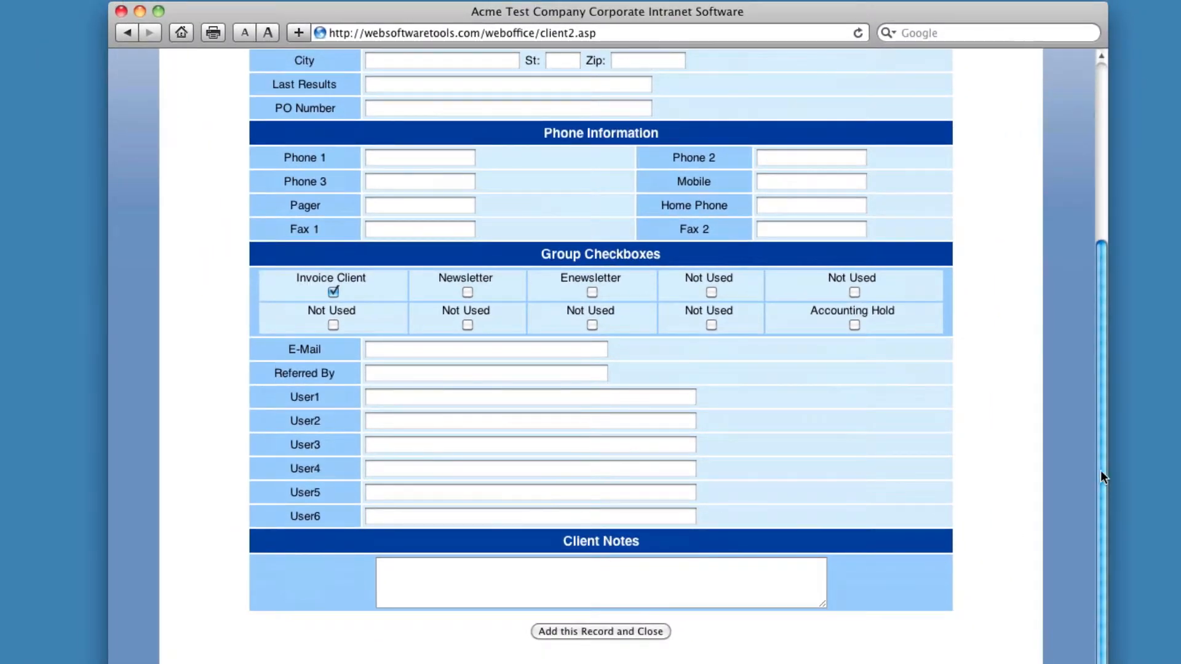
pyautogui.moveTo(1101, 470); pyautogui.dragTo(1093, 320)
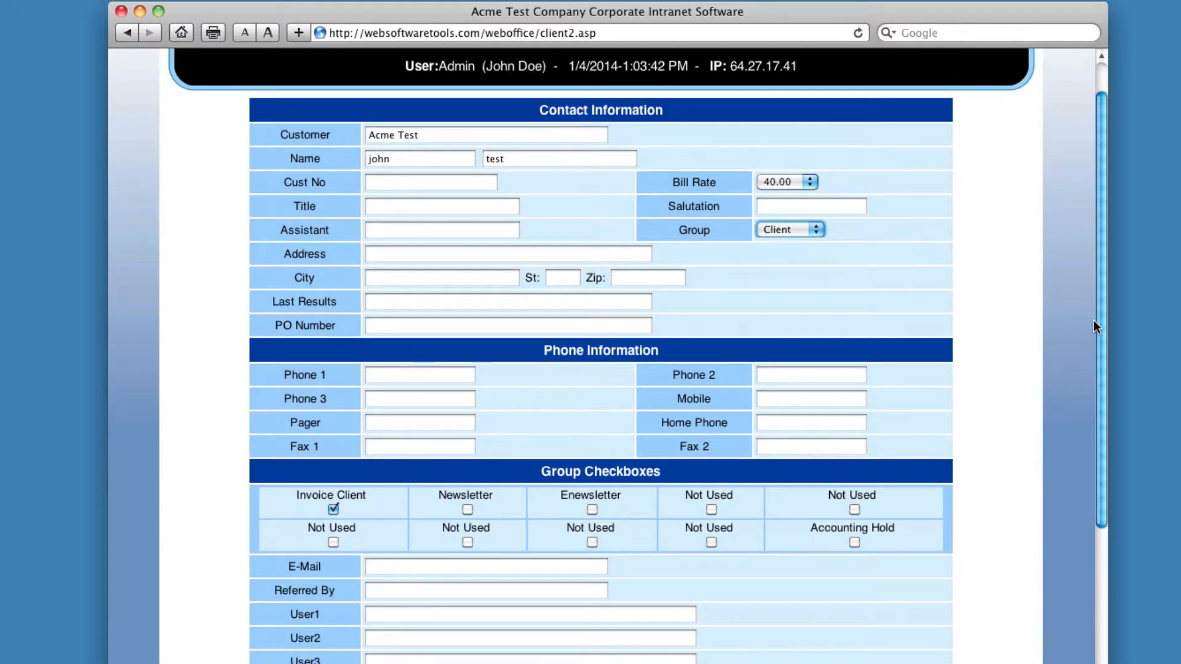
pyautogui.moveTo(1094, 320); pyautogui.dragTo(1055, 563)
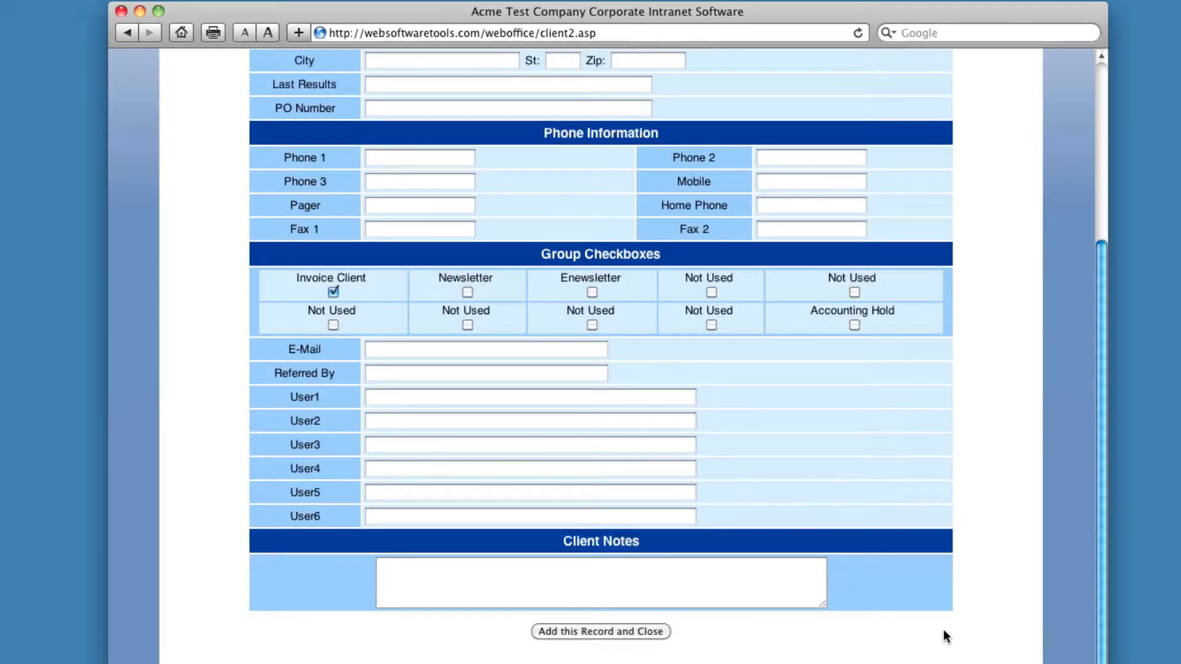
pyautogui.click(622, 630)
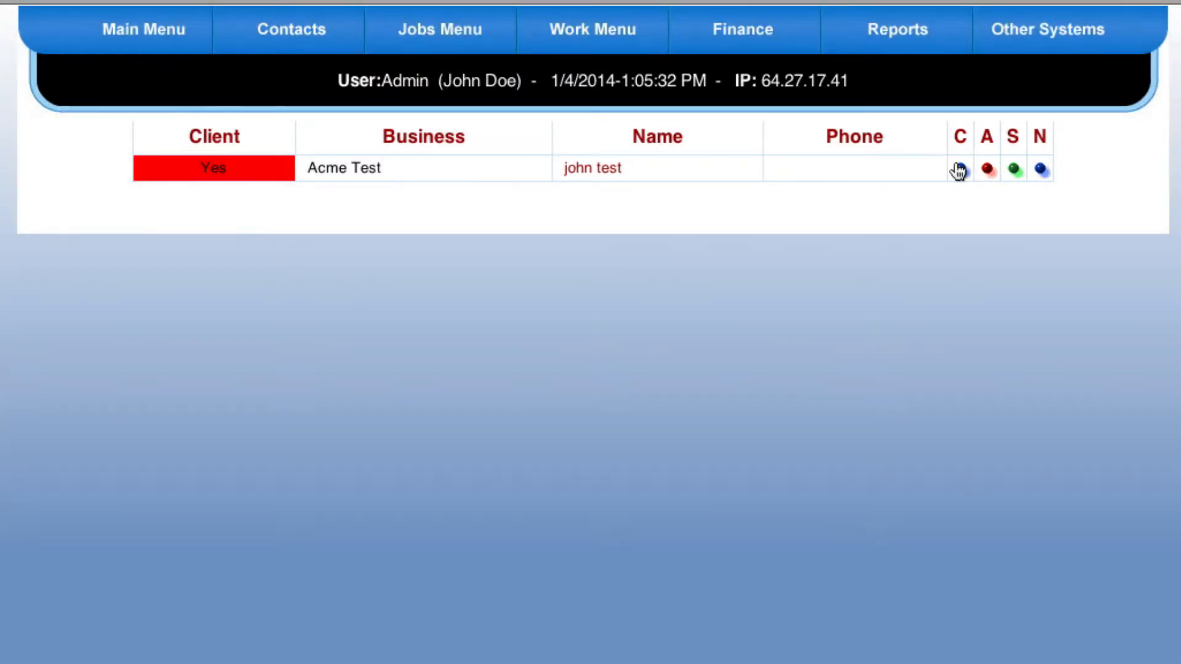
# Open the Acme Test contact's screen from the results list
pyautogui.click(958, 169)
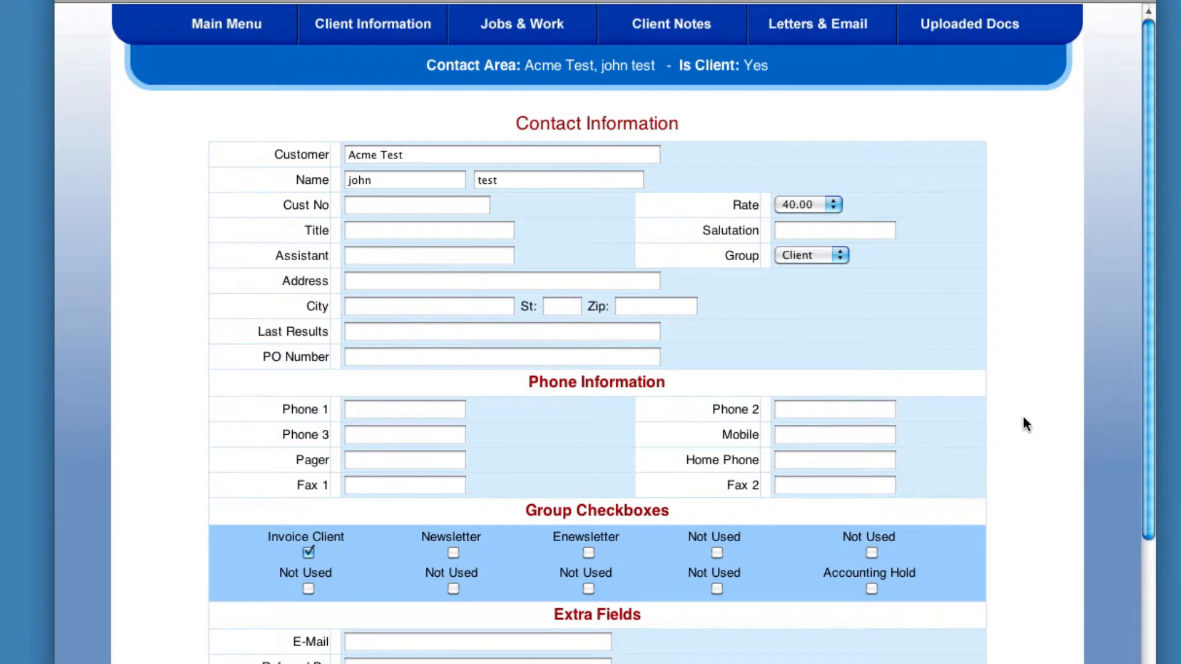
pyautogui.moveTo(1146, 259)
pyautogui.mouseDown()
pyautogui.moveTo(1152, 463)
pyautogui.moveTo(1135, 263)
pyautogui.mouseUp()
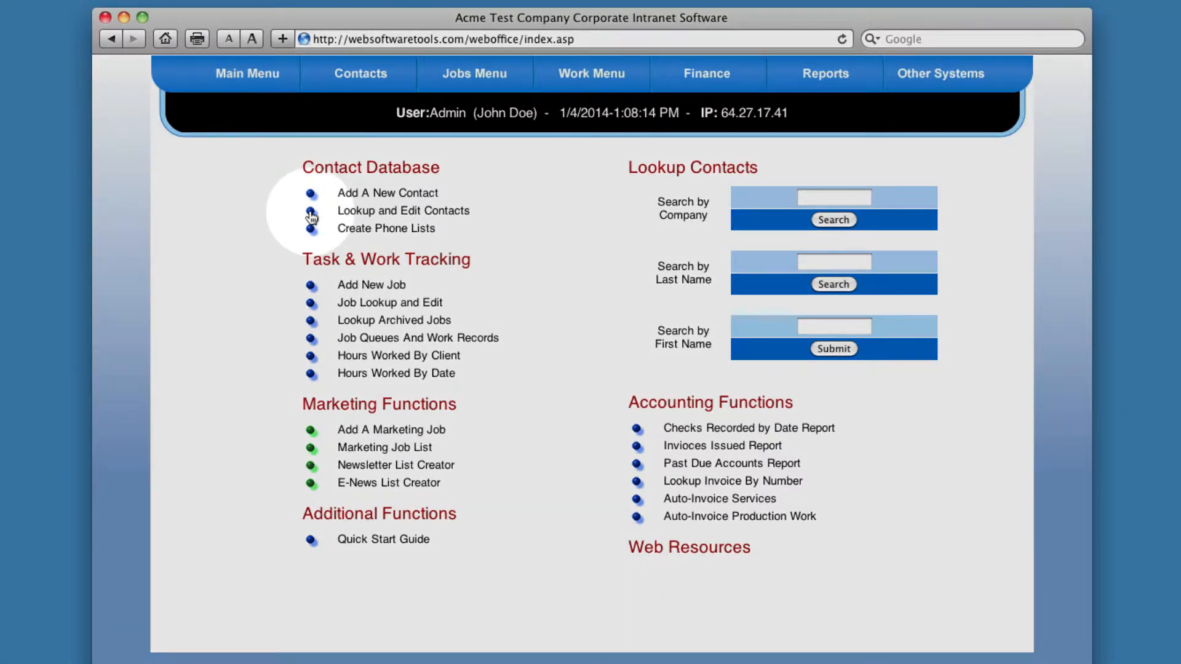
# Reopen the Acme Test contact's screen through Lookup and Edit Contacts
pyautogui.click(312, 215)
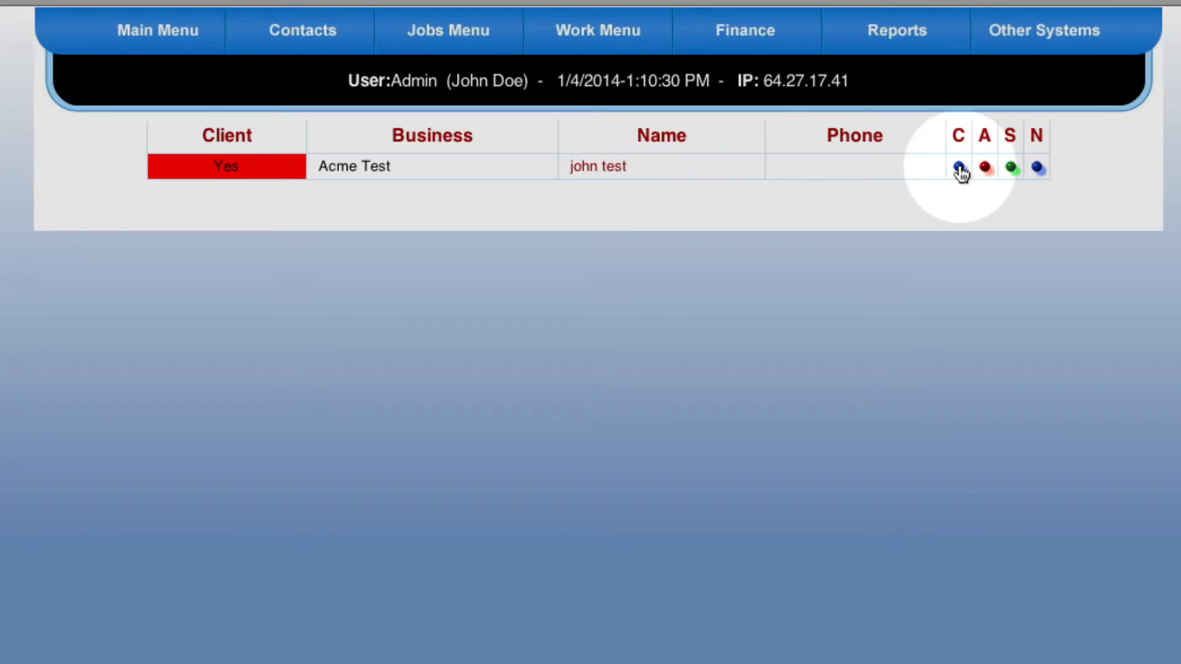
pyautogui.click(959, 169)
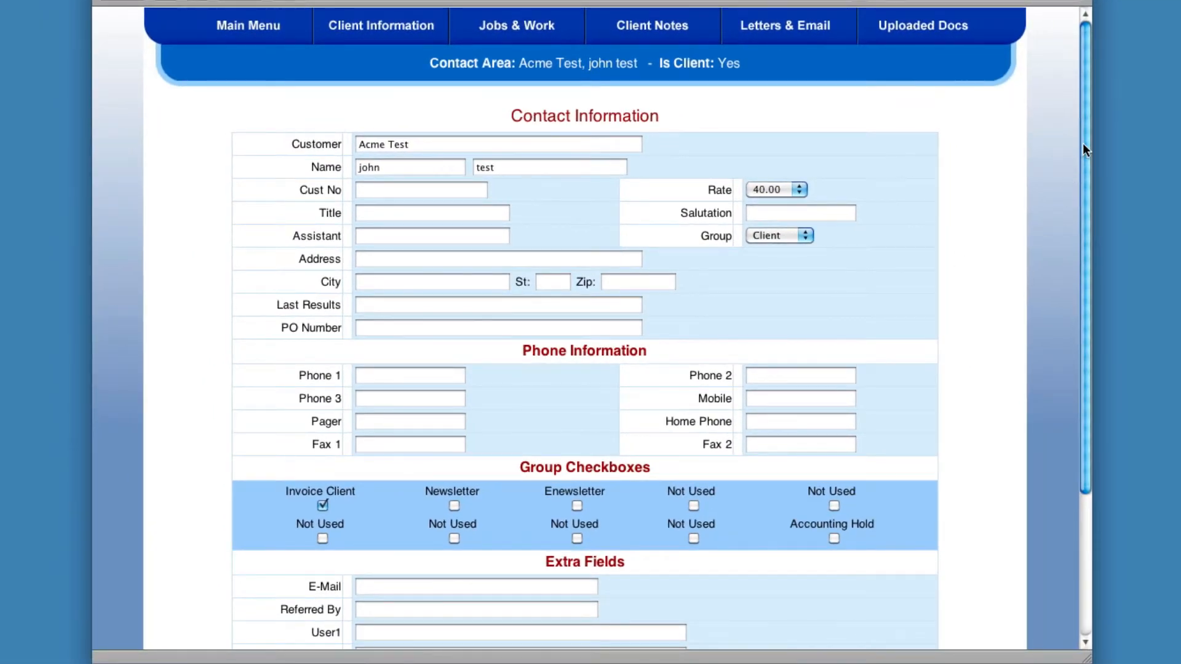
pyautogui.moveTo(1083, 143); pyautogui.dragTo(1042, 86)
# Enter the contact's Phone 1 number and update the record
pyautogui.click(391, 377)
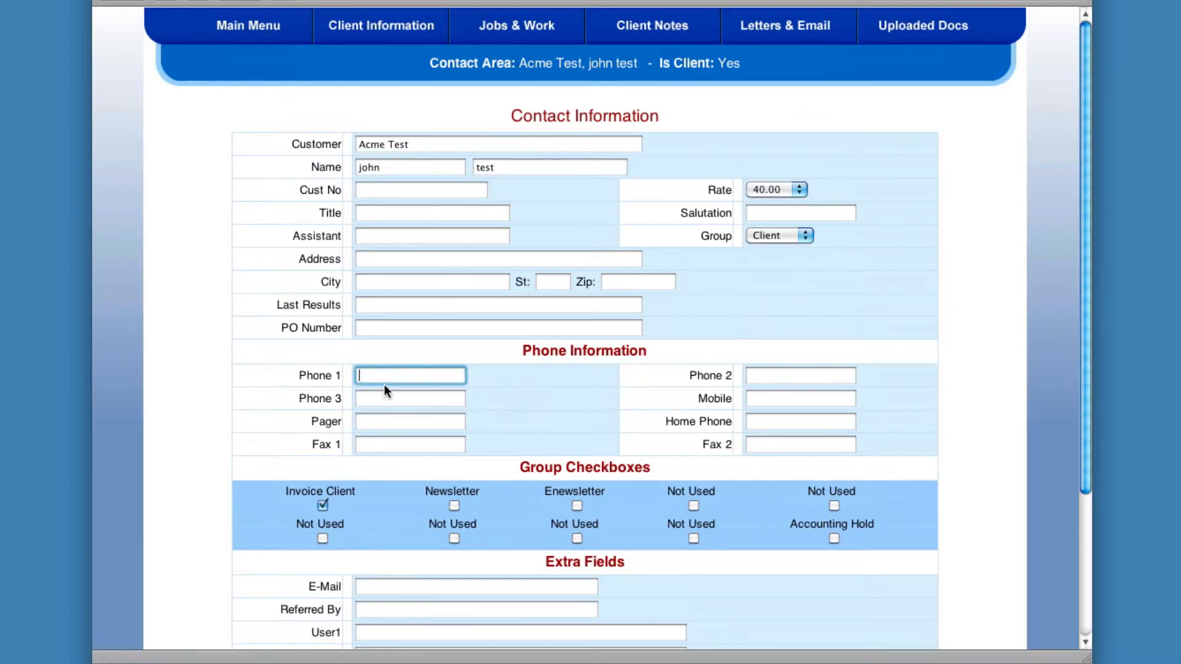
pyautogui.moveTo(1087, 127); pyautogui.dragTo(1107, 428)
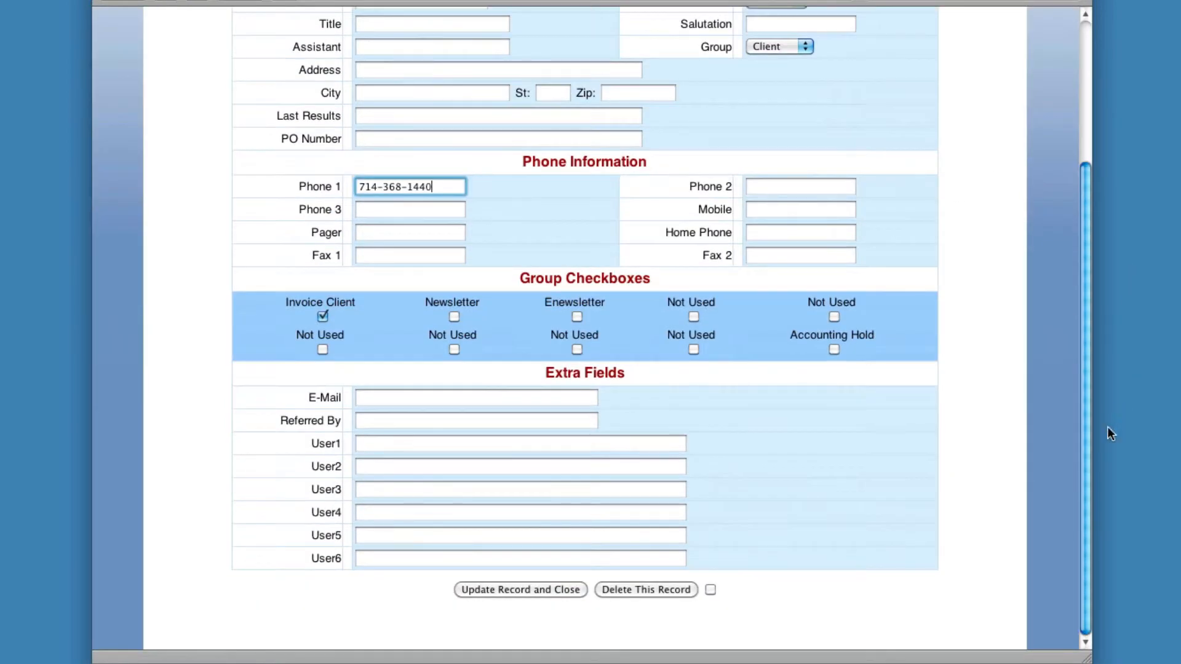
pyautogui.click(518, 588)
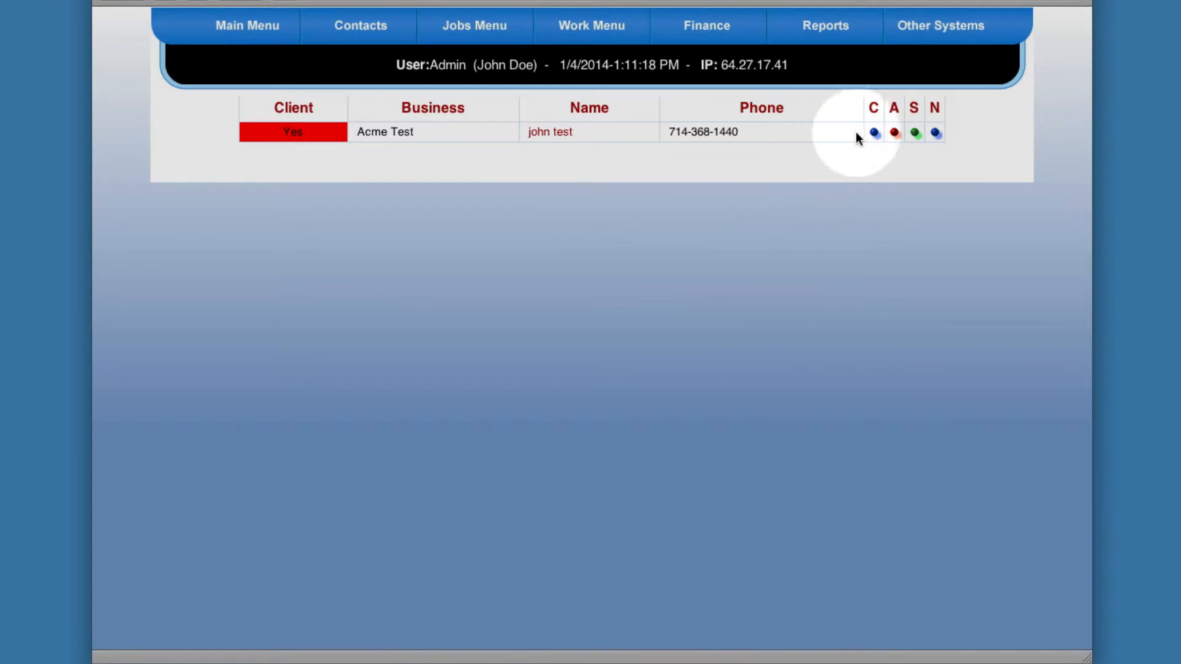
# Open the contact's screen again and review the Group options
pyautogui.click(874, 132)
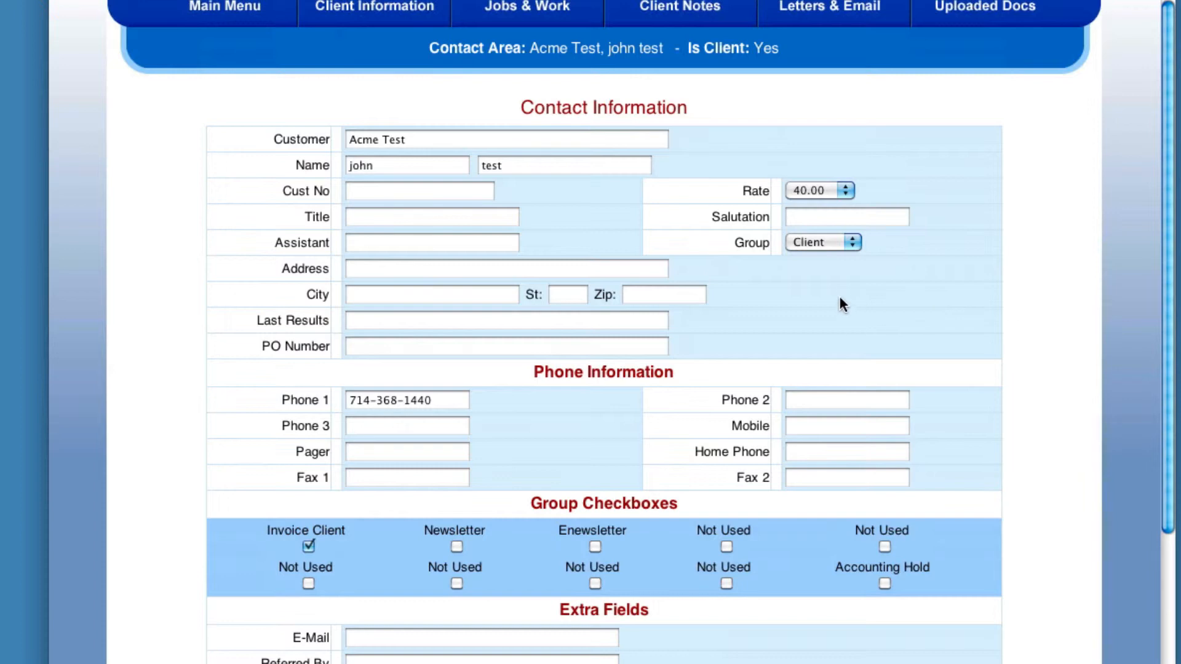
pyautogui.click(813, 242)
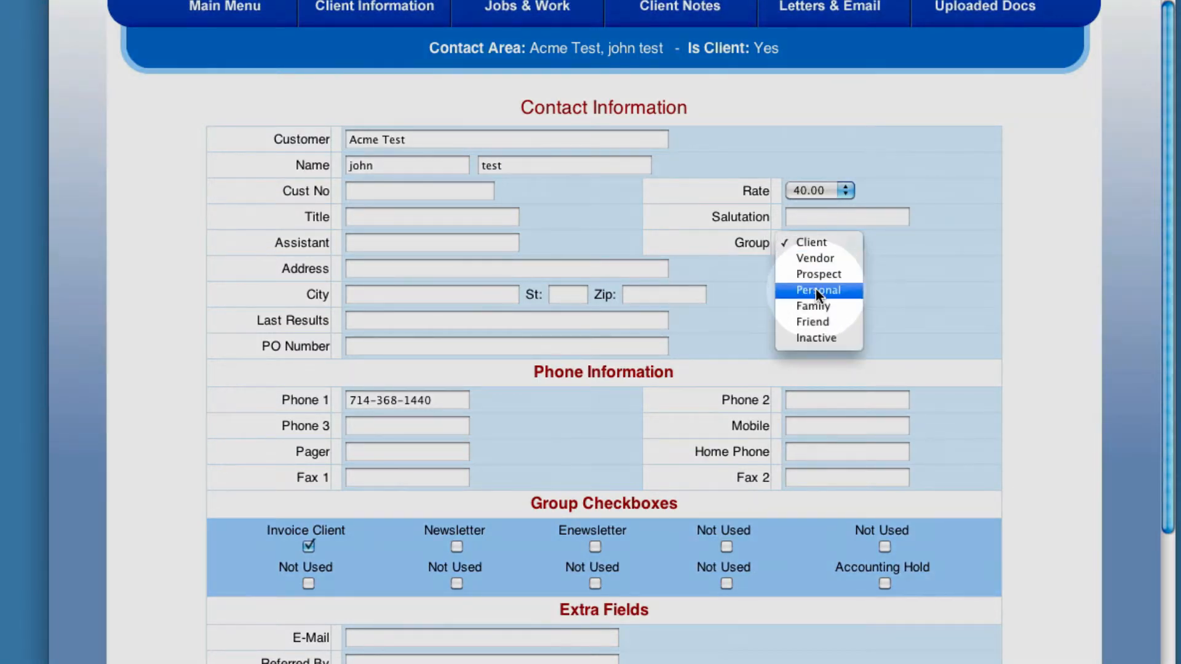
pyautogui.click(816, 338)
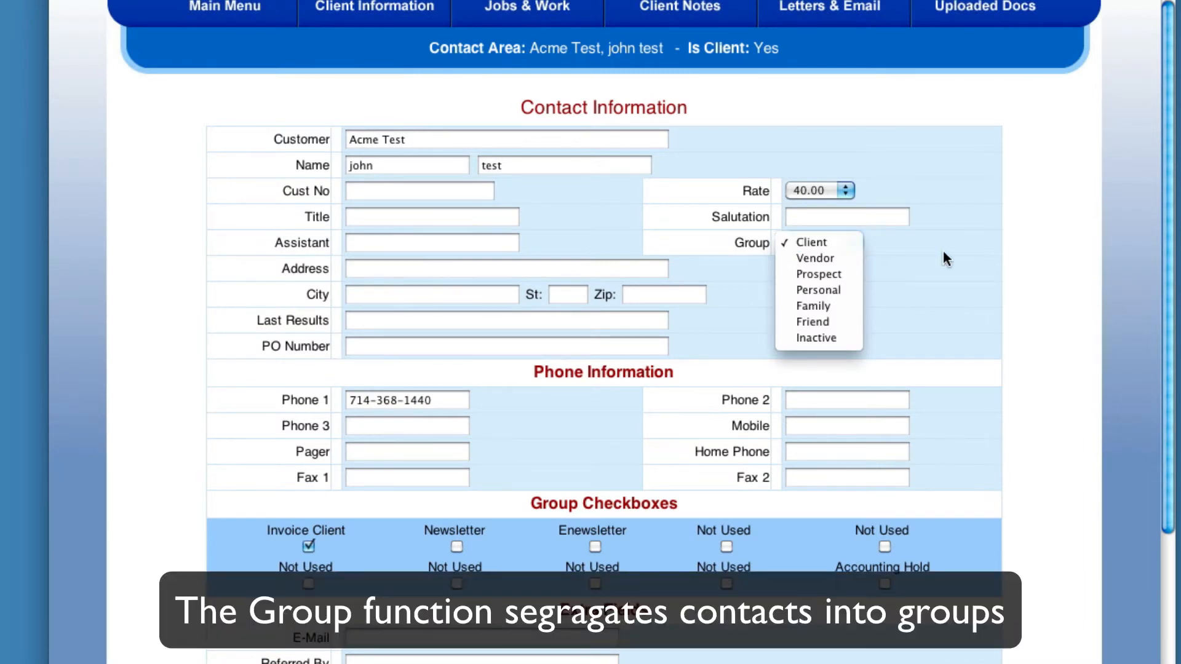
pyautogui.click(946, 259)
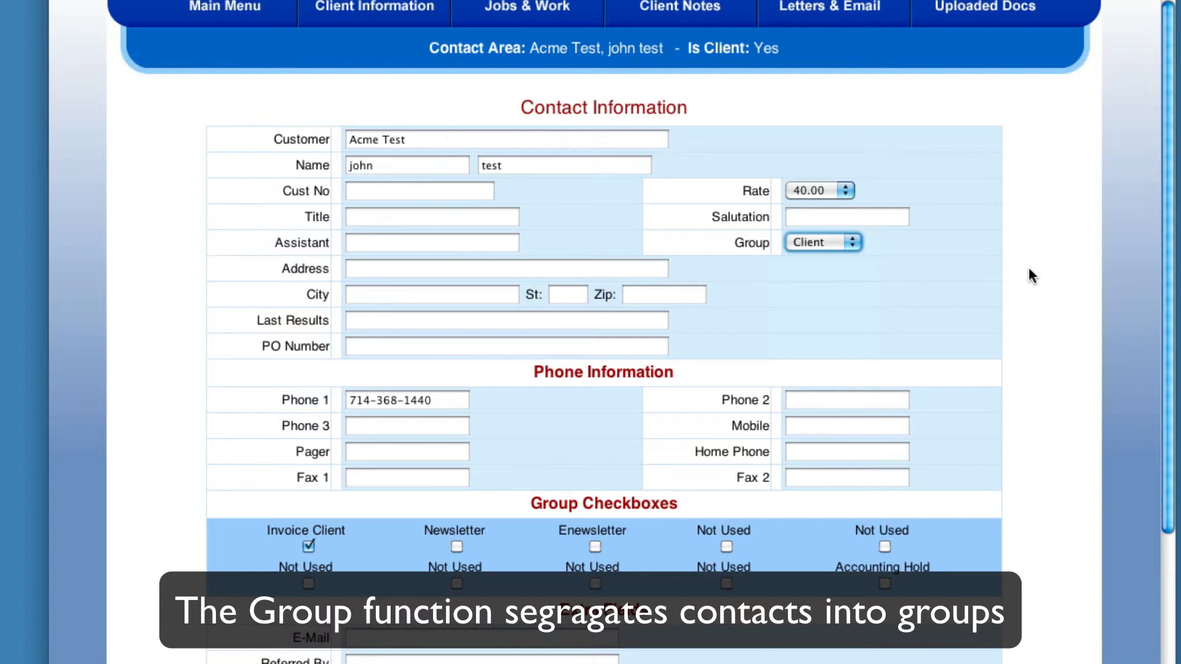
pyautogui.click(1013, 284)
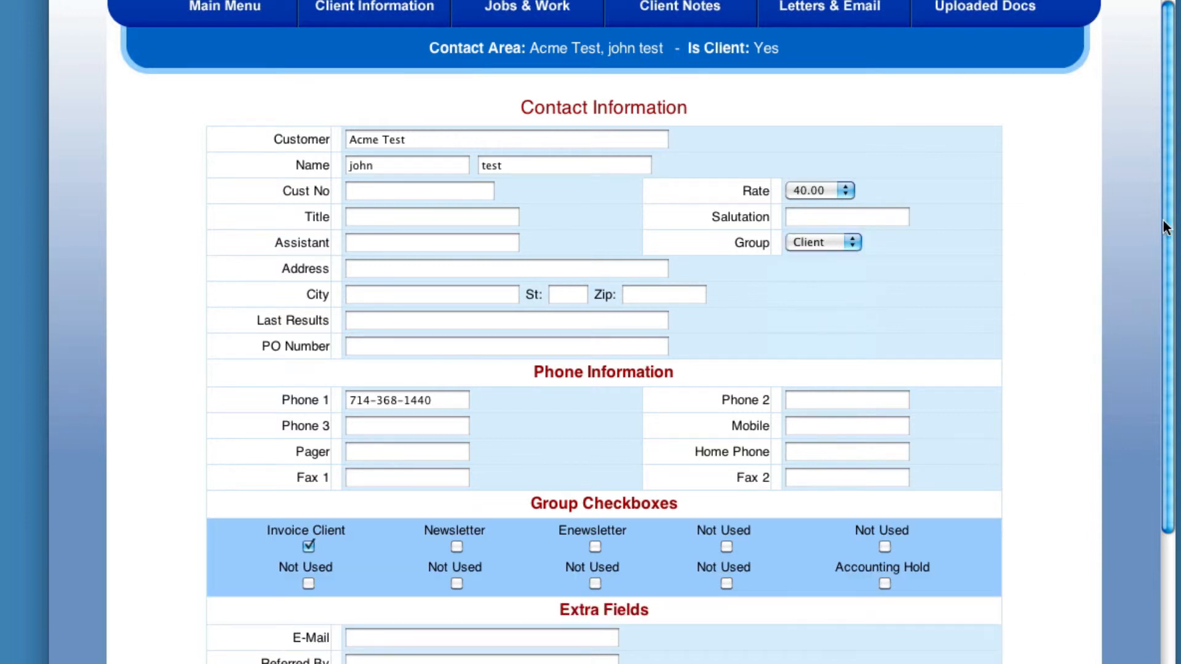
# Browse the contact screen's fields and its Jobs & Work and Main Menu options
pyautogui.scroll(-5, 1157, 176)
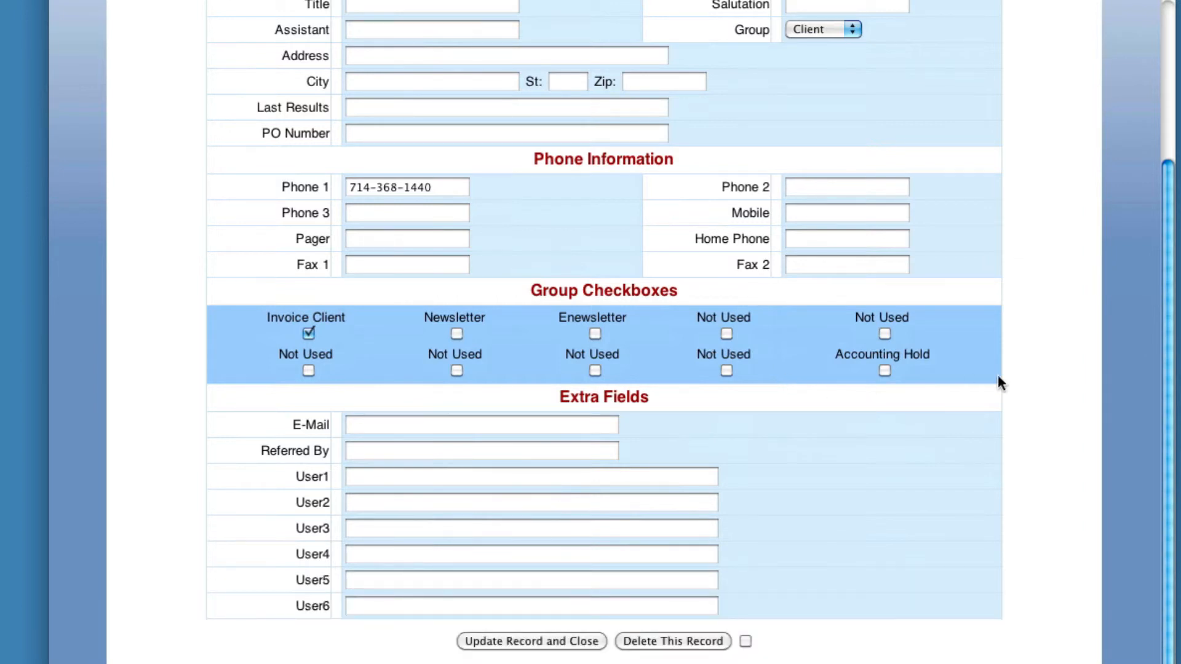
pyautogui.scroll(5, 1169, 332)
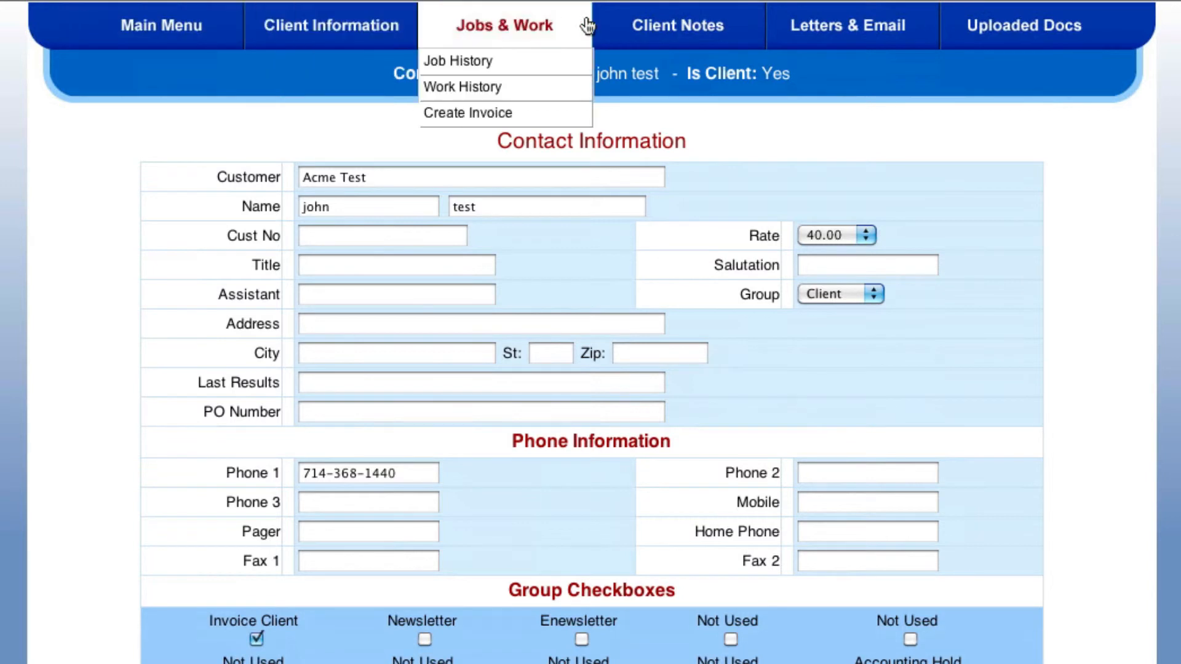
pyautogui.moveTo(1081, 40)
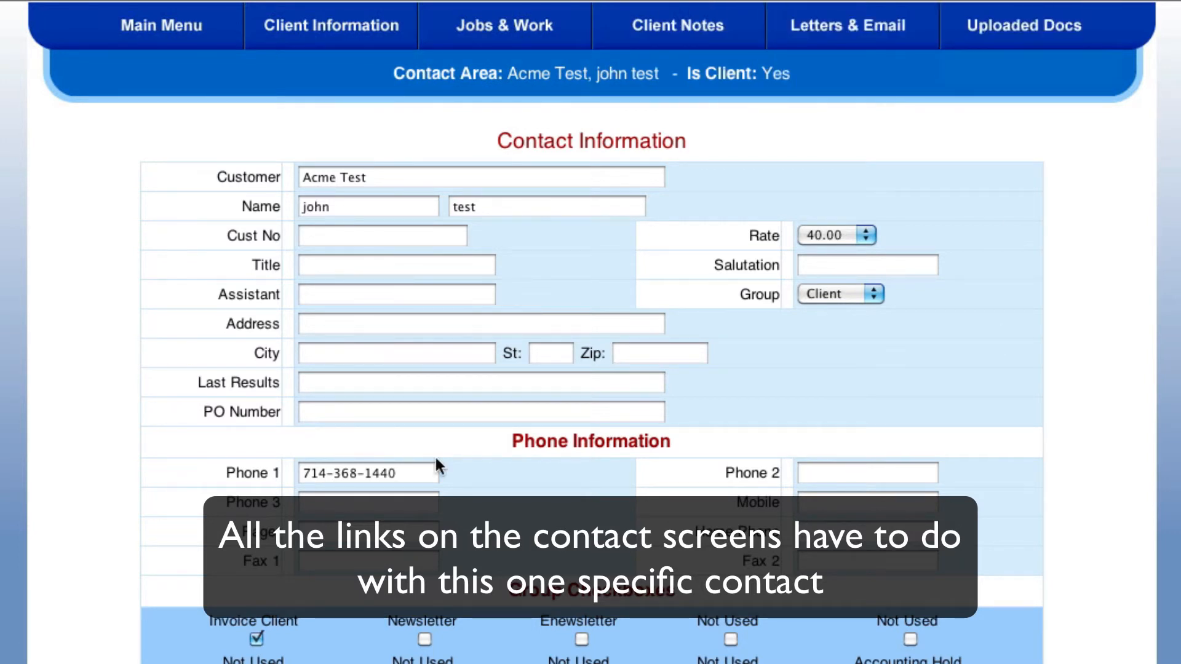
pyautogui.click(147, 23)
pyautogui.click(138, 73)
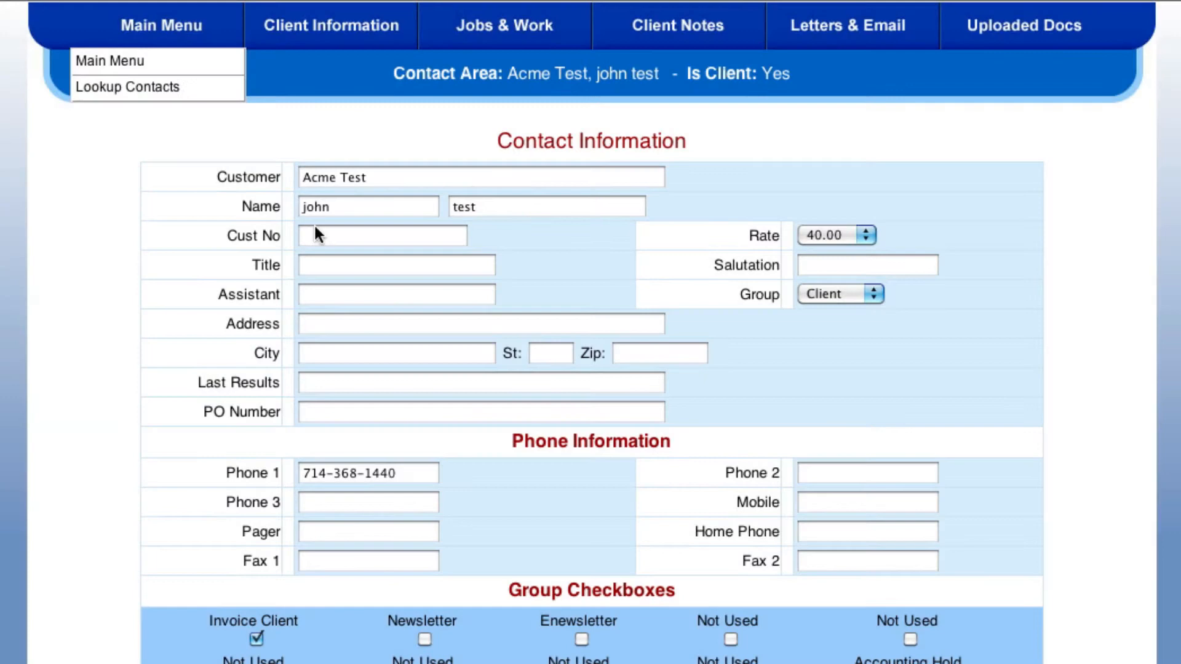
# Open the contact's Services Screen from Client Information
pyautogui.click(329, 30)
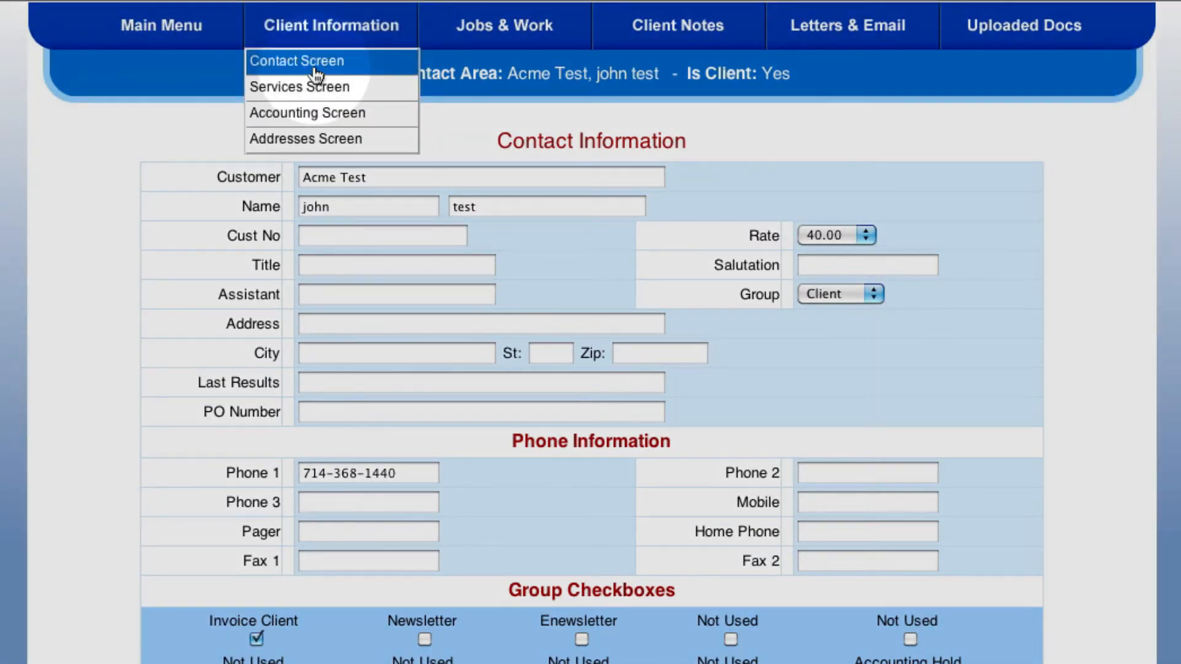
pyautogui.click(316, 90)
pyautogui.click(310, 47)
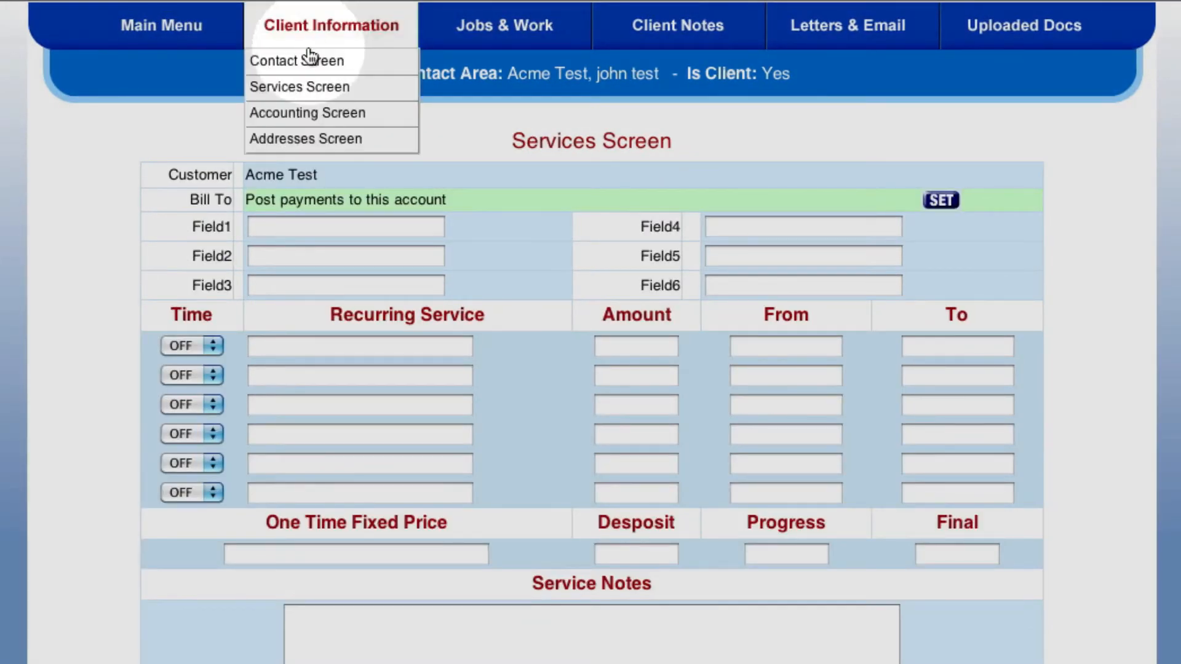
# Open the contact's Accounting Screen and then its Addresses Screen from Client Information
pyautogui.click(301, 115)
pyautogui.click(315, 23)
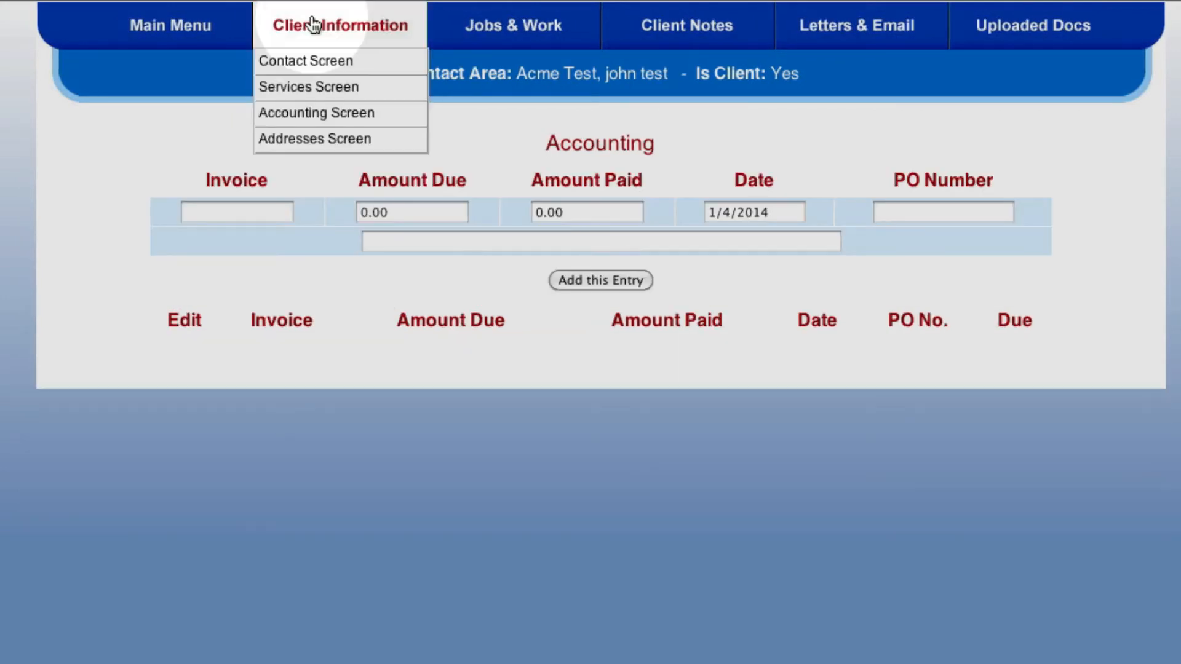
pyautogui.click(307, 141)
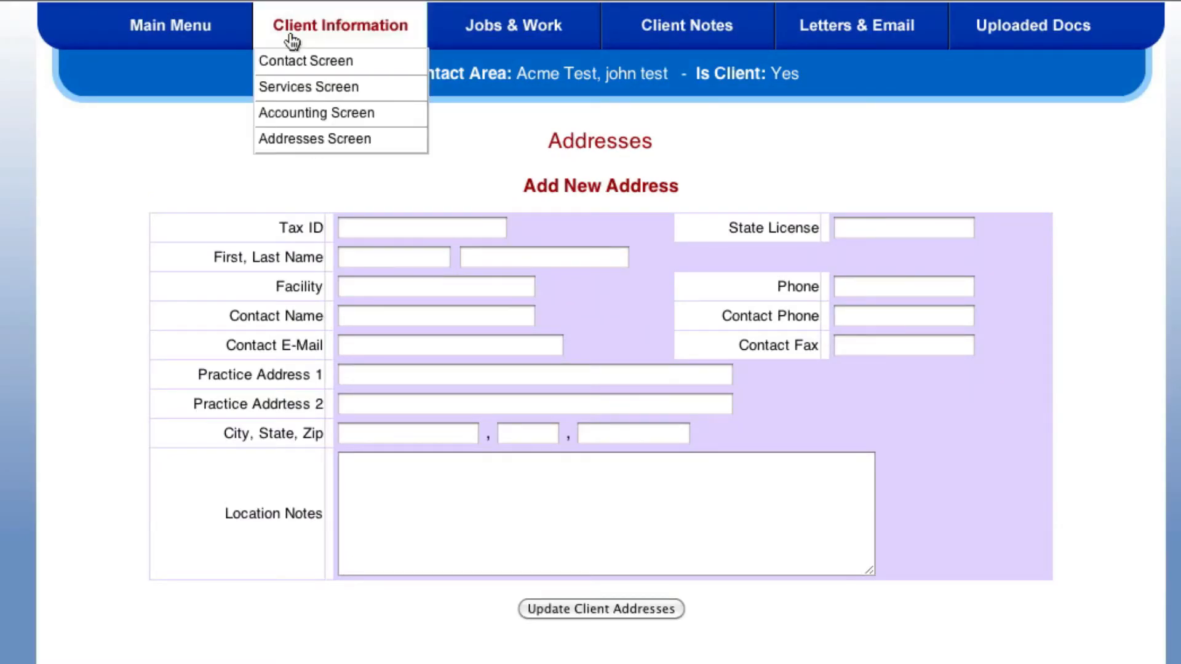
# Open the contact's Job History and Work History screens under Jobs & Work
pyautogui.click(492, 28)
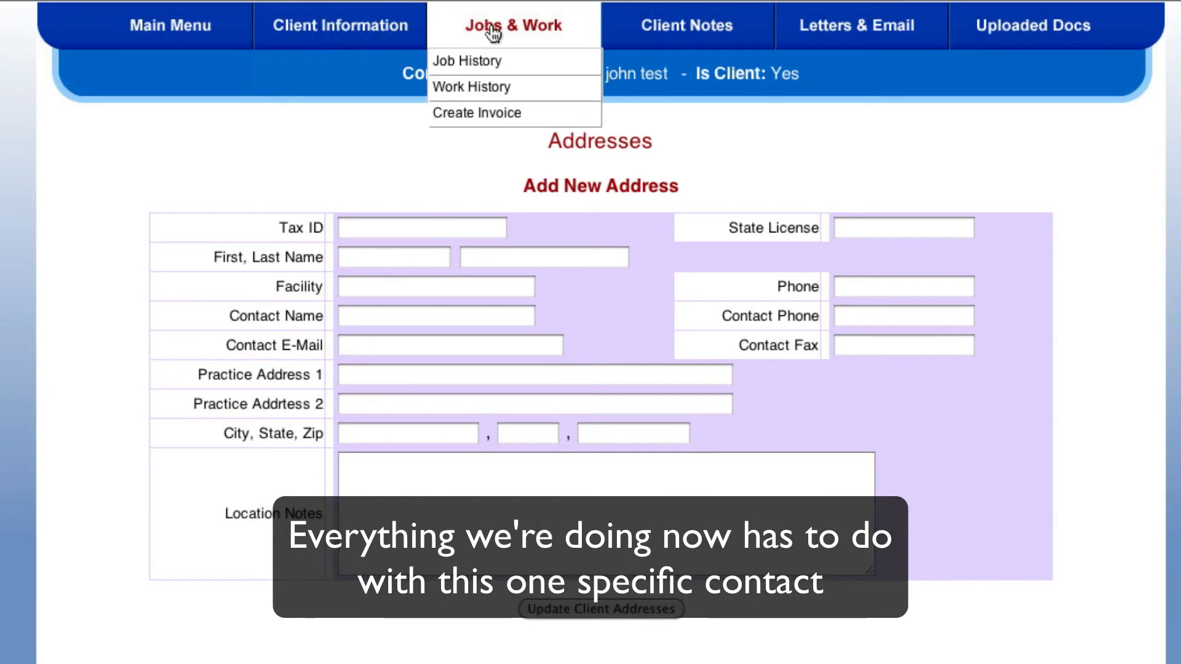
pyautogui.click(492, 61)
pyautogui.click(501, 43)
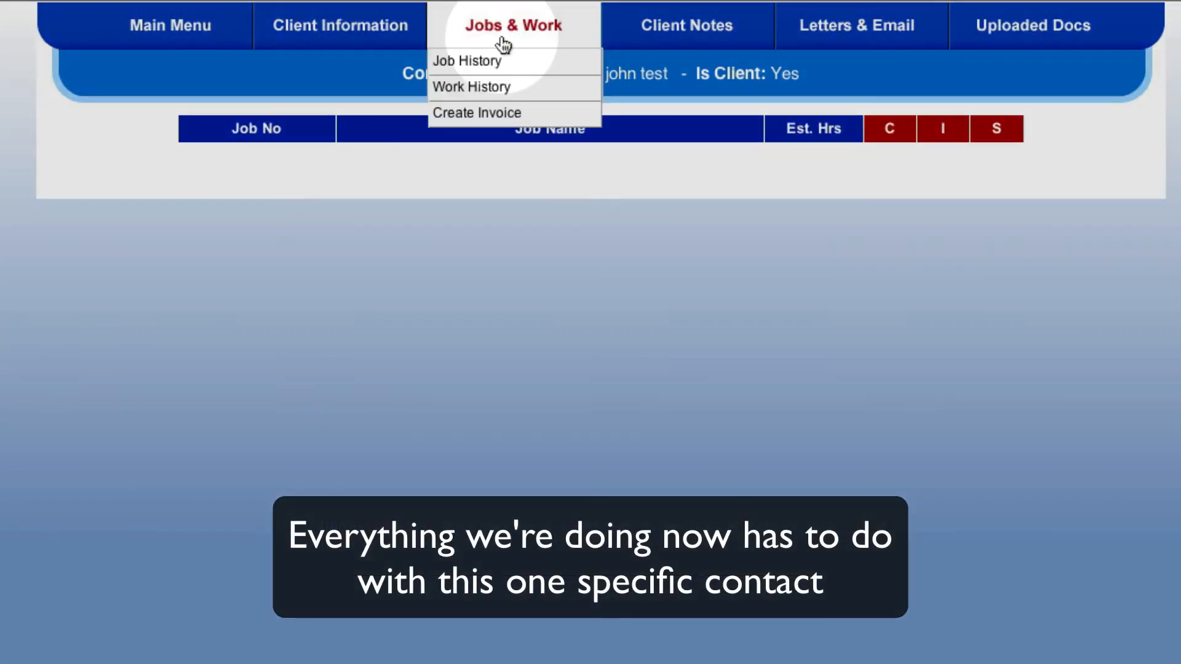
pyautogui.click(504, 99)
pyautogui.moveTo(511, 45)
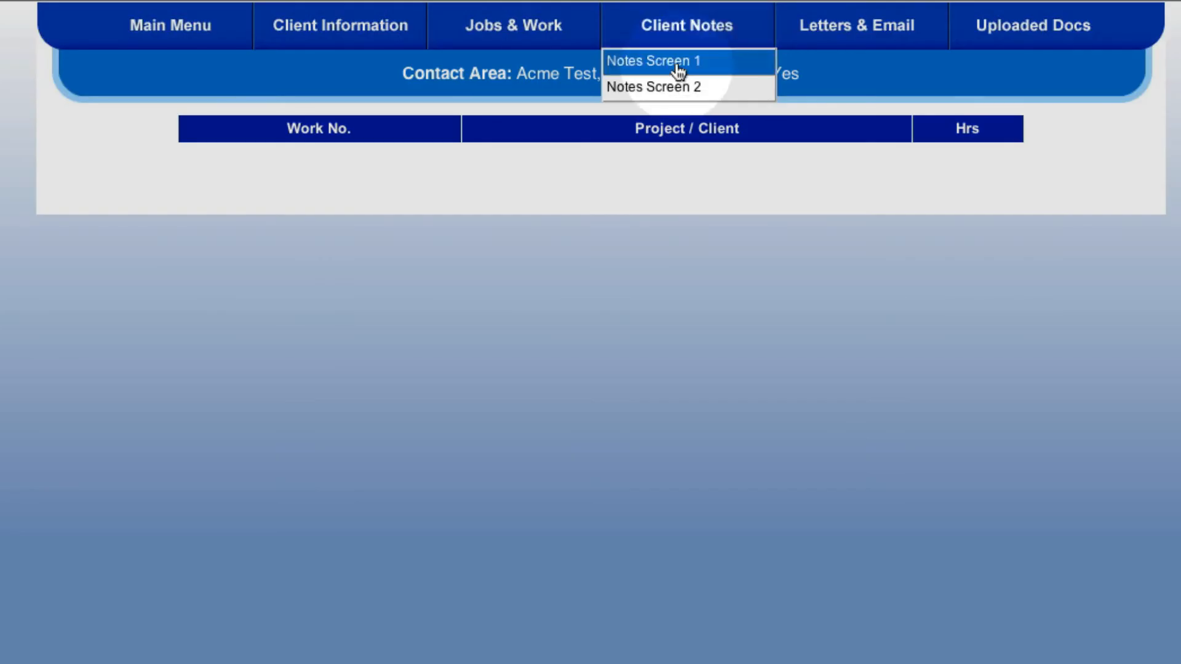
# Open the contact's Notes Screen 1 and Notes Screen 2 under Client Notes
pyautogui.click(675, 67)
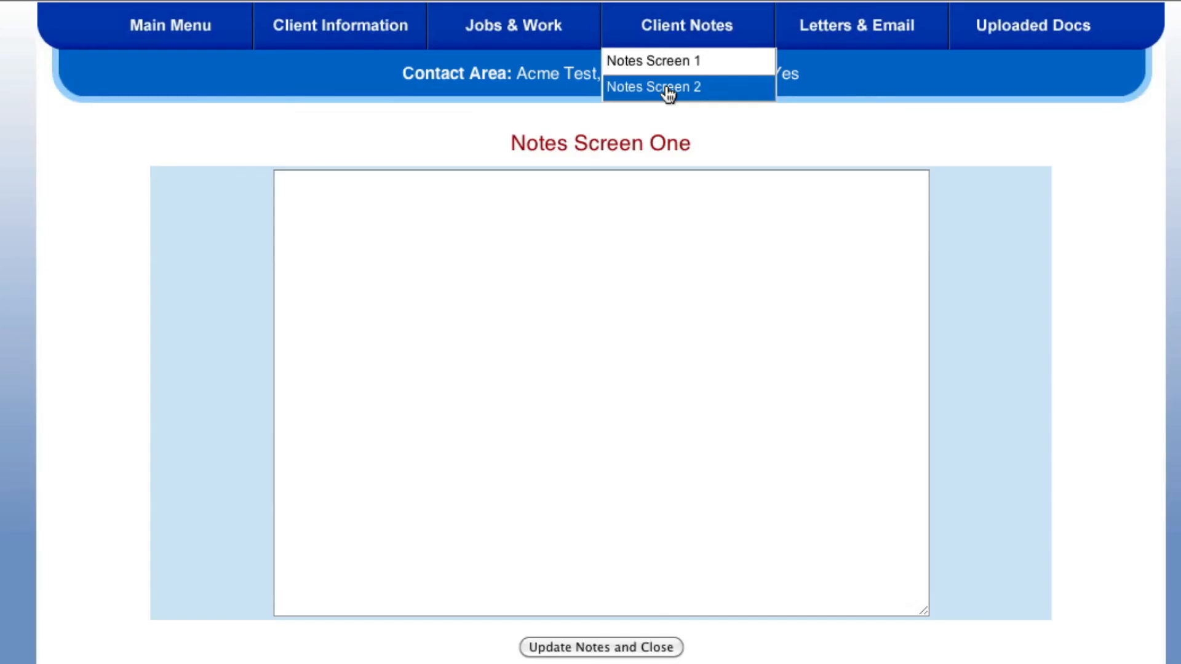
pyautogui.click(670, 87)
# Open the contact's letters screen under Letters & Email
pyautogui.moveTo(838, 31)
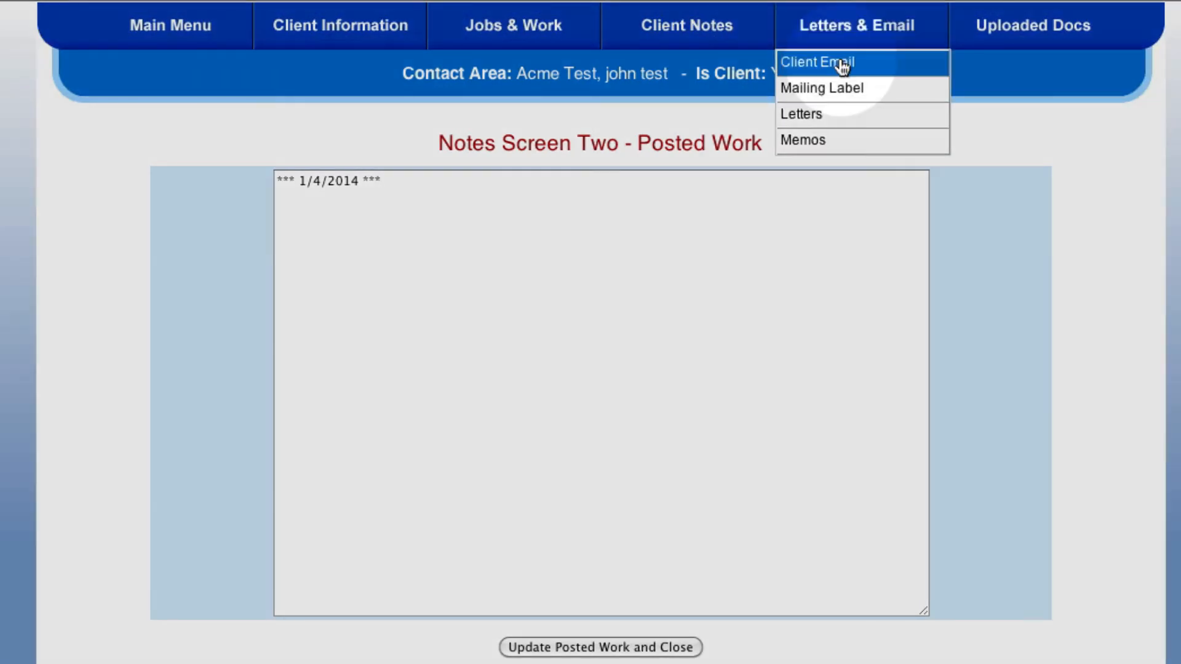
pyautogui.click(847, 133)
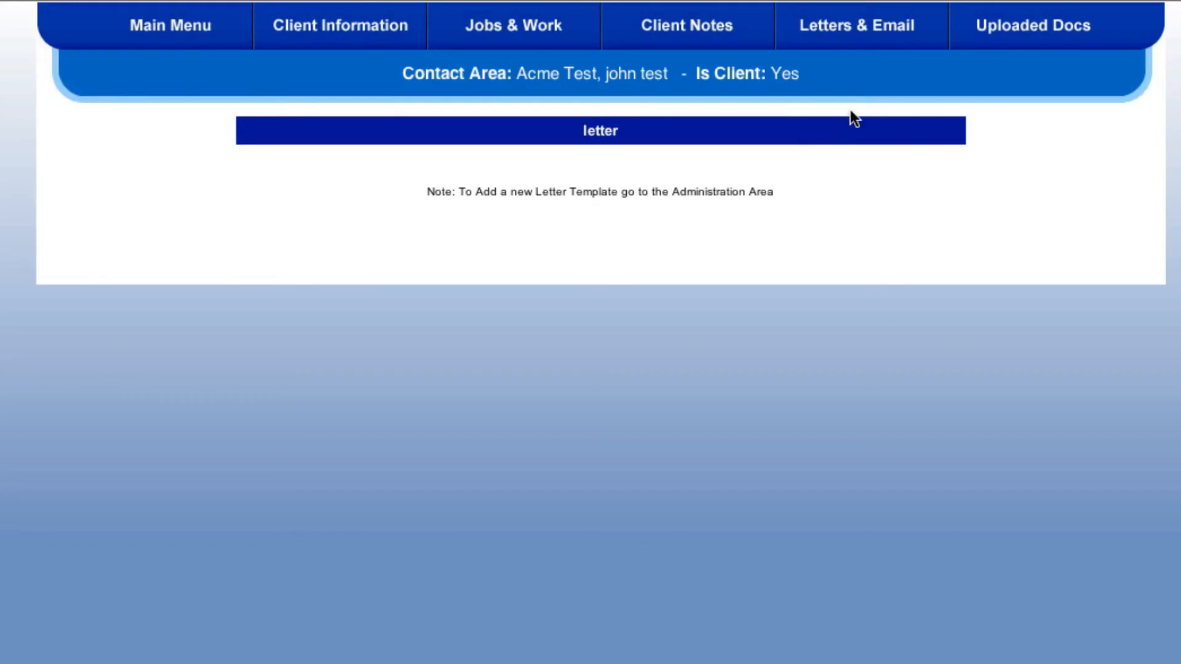
# Open the contact's Upload Document screen, then return to the contact's Contact Information screen
pyautogui.moveTo(851, 32)
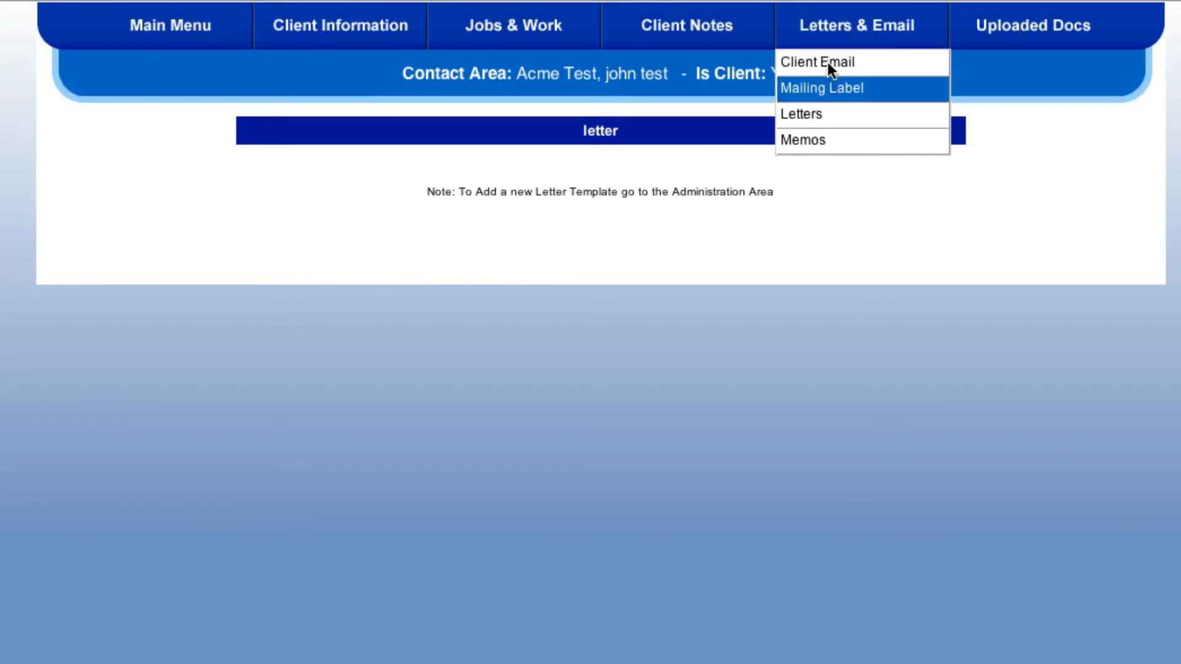
pyautogui.moveTo(1003, 43)
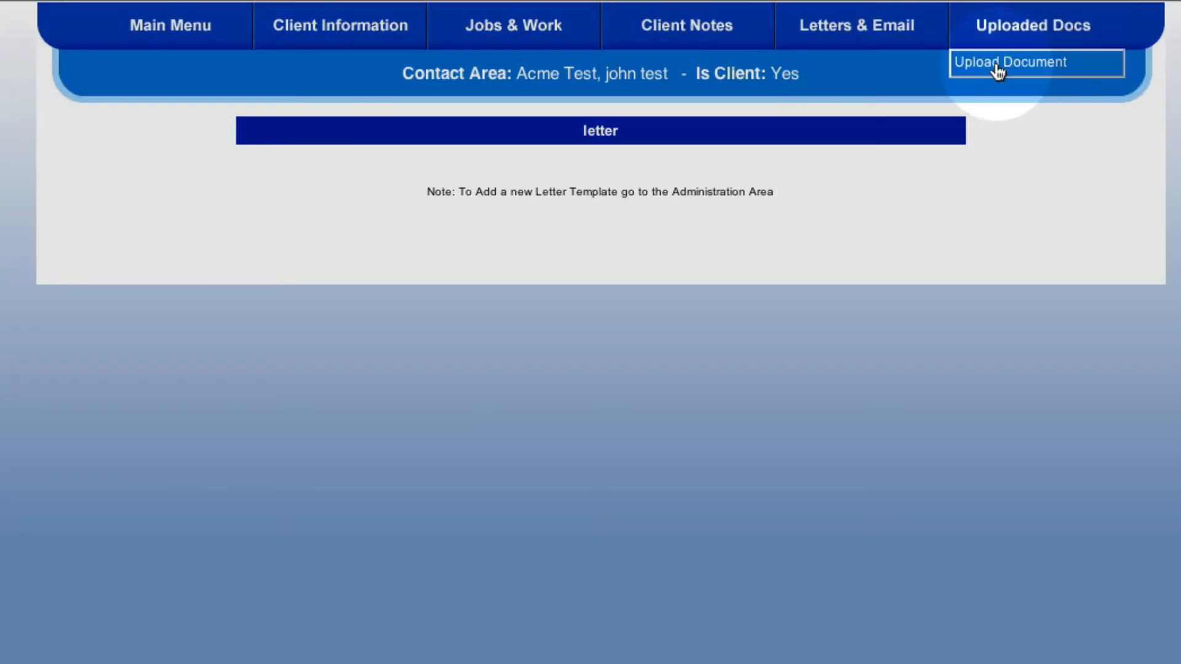
pyautogui.click(996, 66)
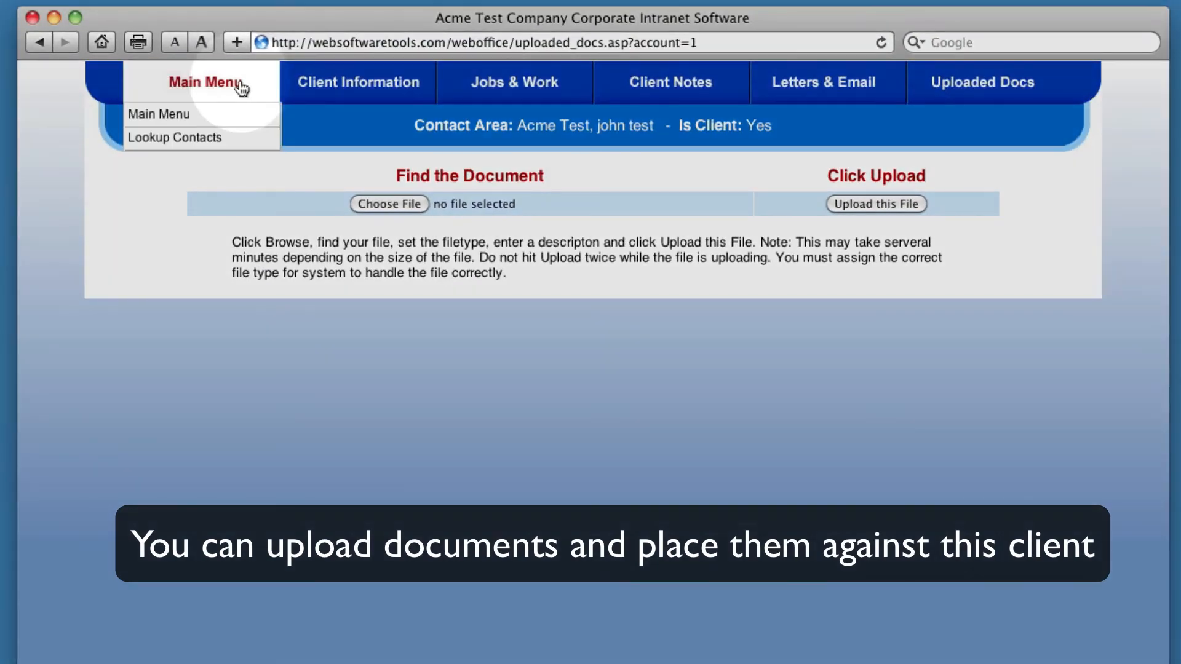
pyautogui.moveTo(335, 85)
pyautogui.click(336, 112)
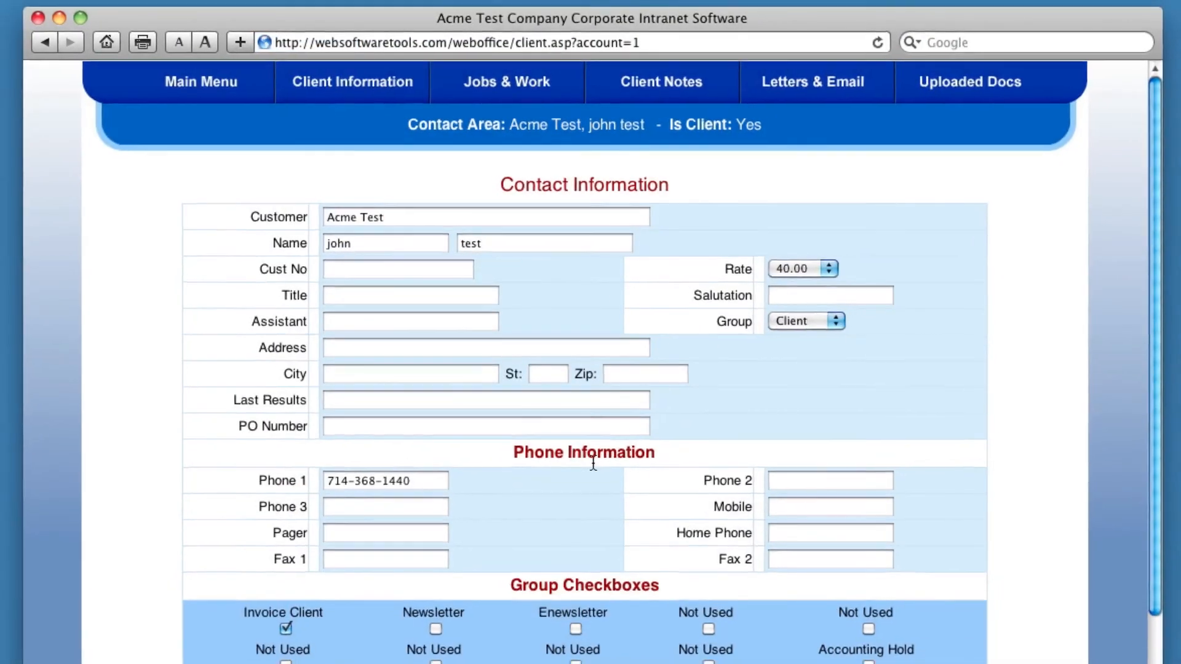